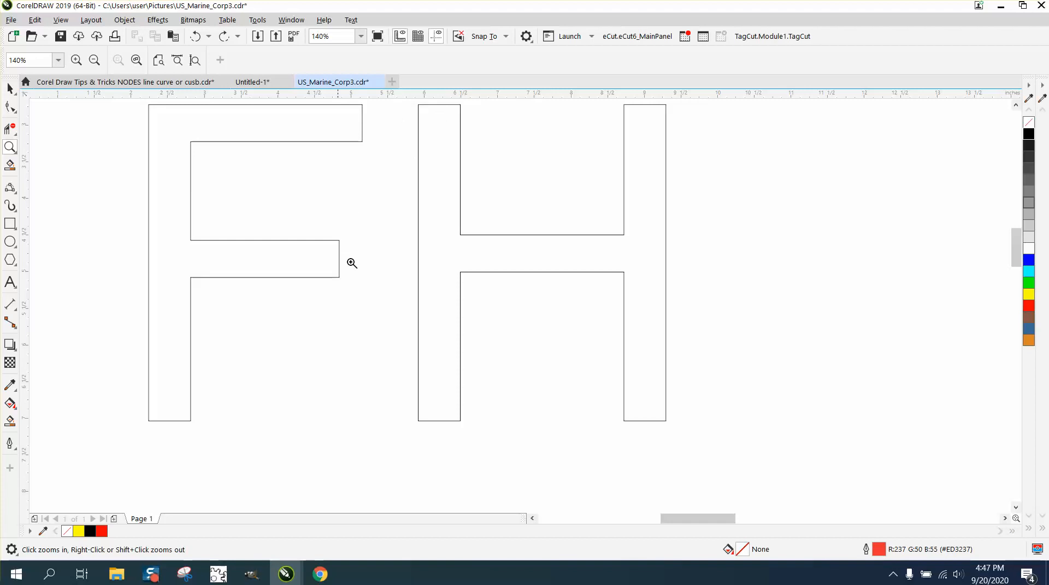
# Step: Select the F and H outlines together and check their overall width and height
pyautogui.rightClick(340, 169)
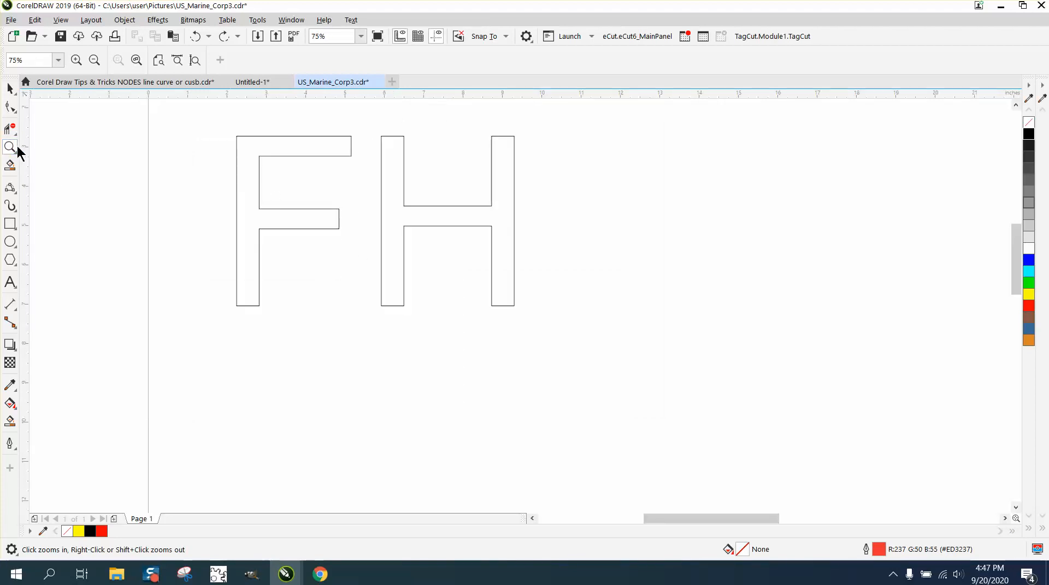
pyautogui.moveTo(220, 113); pyautogui.dragTo(665, 343)
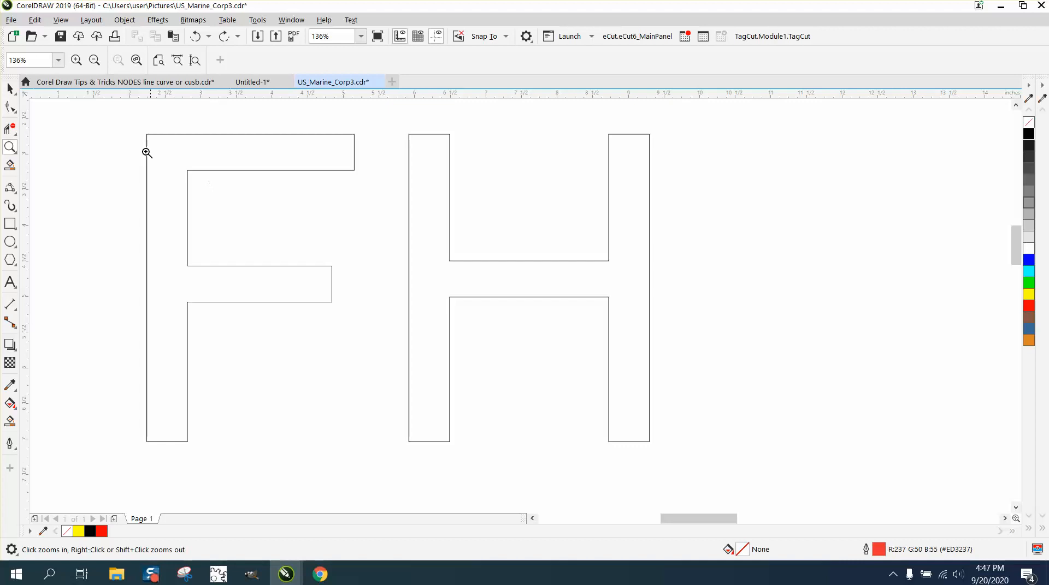
pyautogui.click(10, 89)
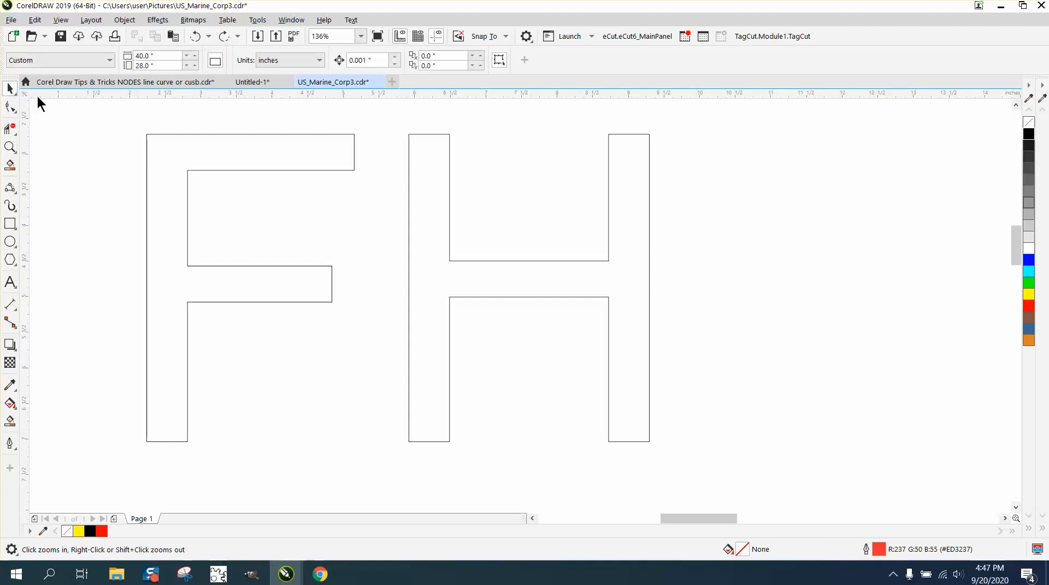
pyautogui.click(267, 134)
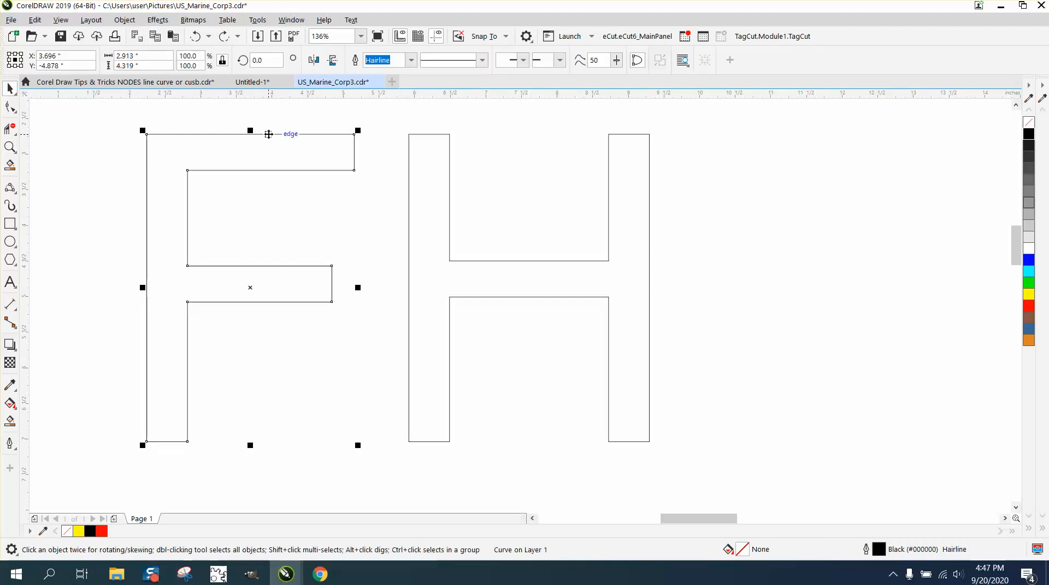
pyautogui.scroll(-2, 268, 134)
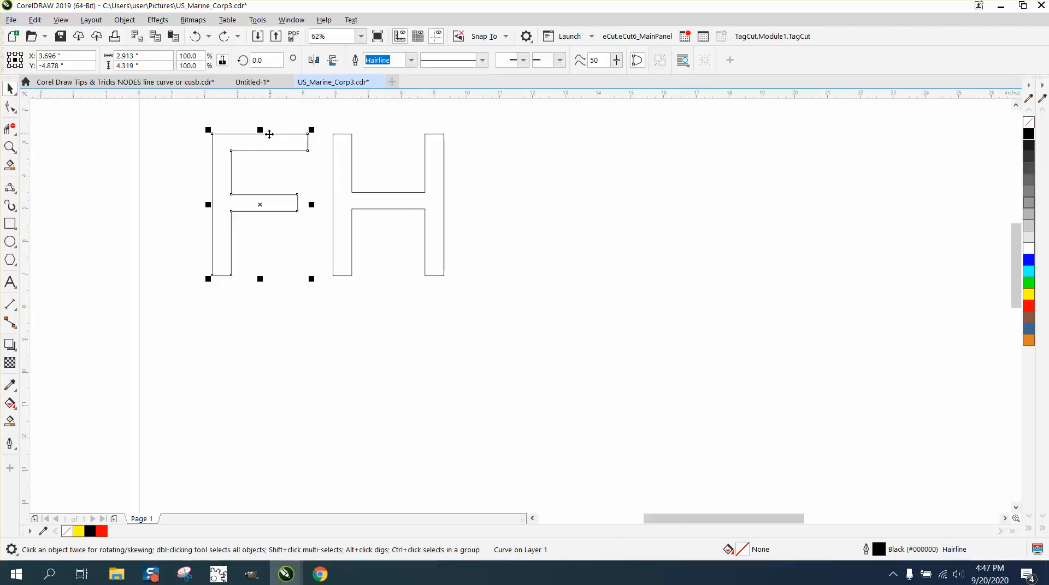
pyautogui.moveTo(185, 112); pyautogui.dragTo(529, 310)
pyautogui.click(141, 66)
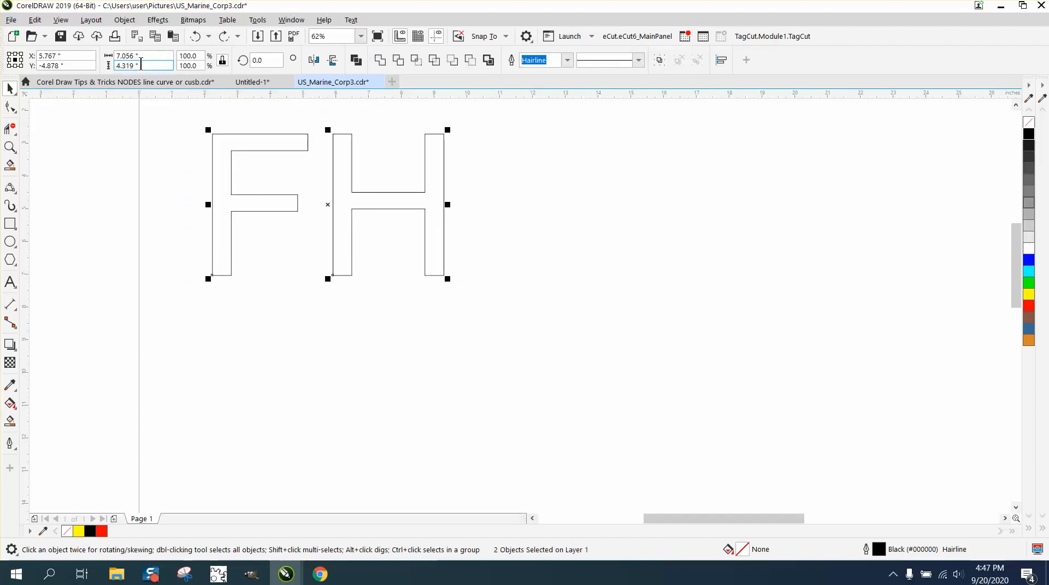
pyautogui.moveTo(447, 129)
pyautogui.mouseDown()
pyautogui.moveTo(233, 262)
pyautogui.moveTo(257, 288)
pyautogui.mouseUp()
pyautogui.click(10, 146)
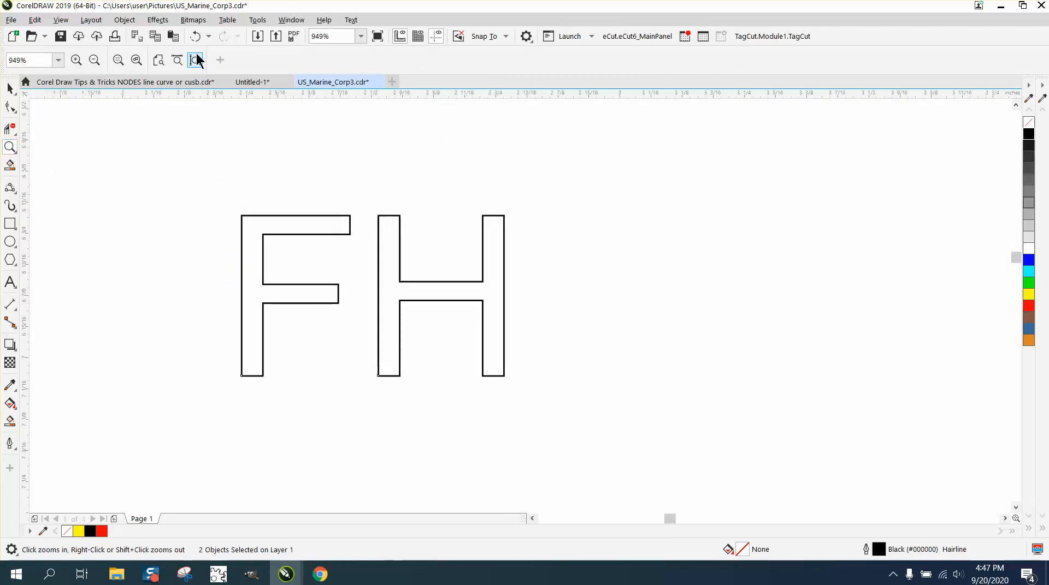
pyautogui.click(202, 35)
# Step: Draw a semicircular 3-Point Curve, about 0.25 by 0.51 inches, bulging outward from the end corners of the F's upper arm
pyautogui.scroll(-10, 369, 298)
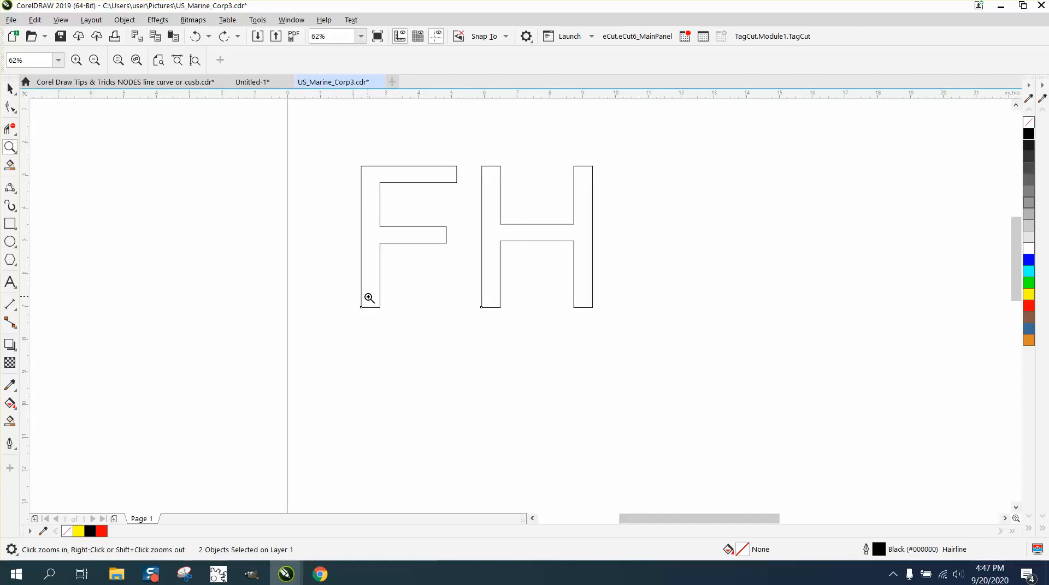
pyautogui.moveTo(391, 152); pyautogui.dragTo(559, 277)
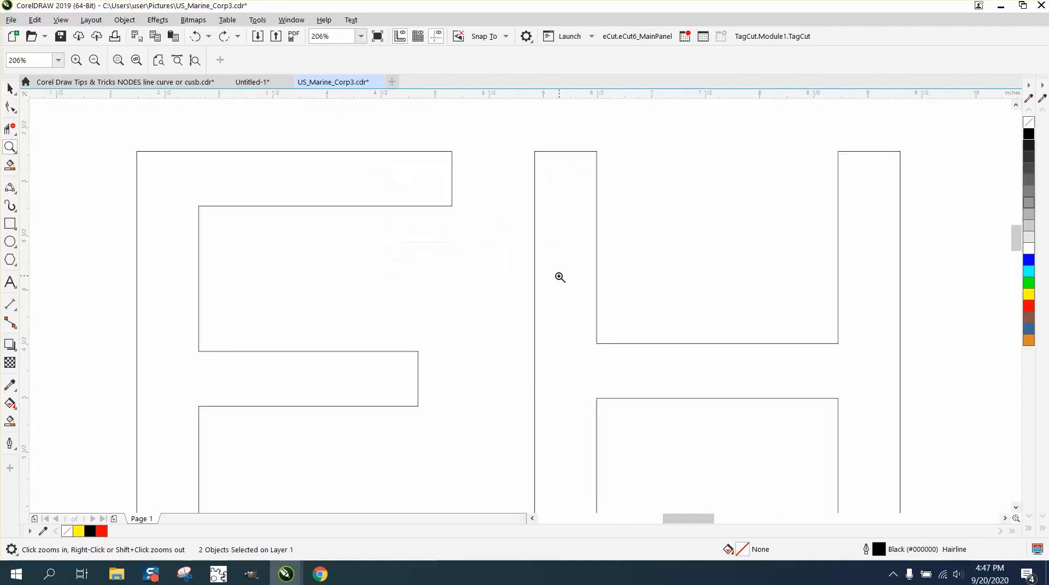
pyautogui.click(18, 192)
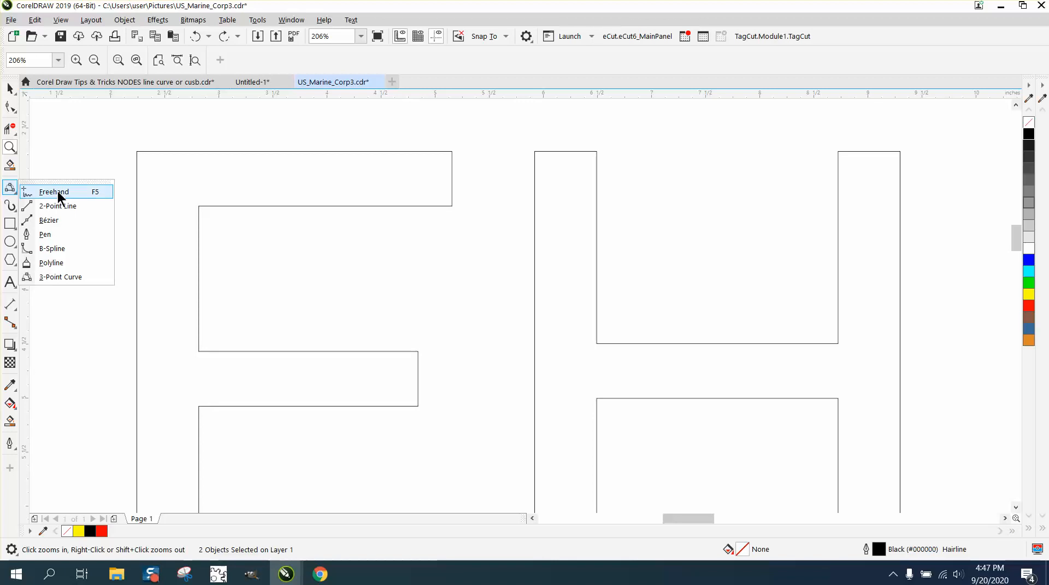
pyautogui.click(66, 276)
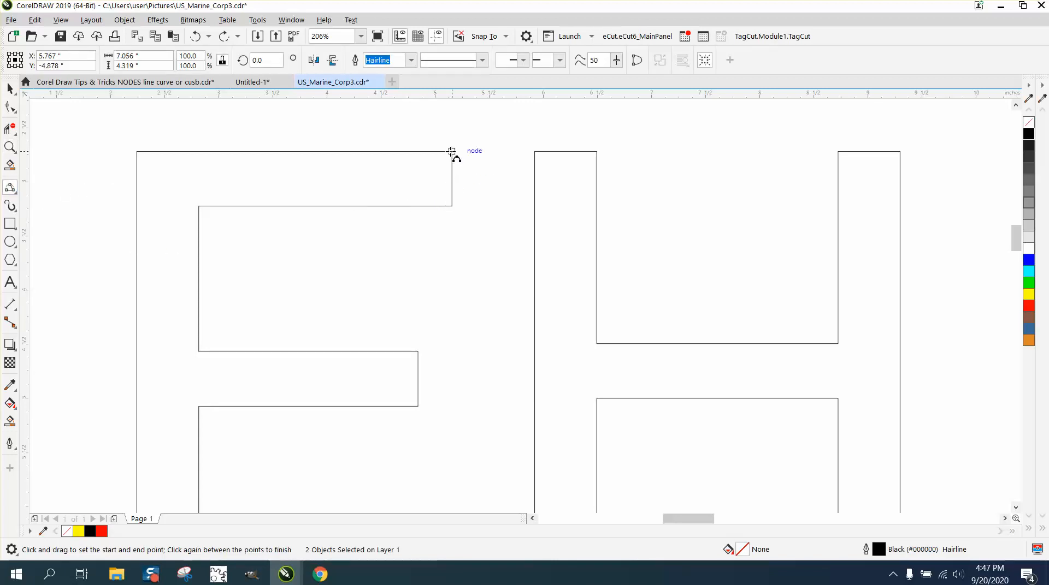
pyautogui.moveTo(451, 151); pyautogui.dragTo(451, 206)
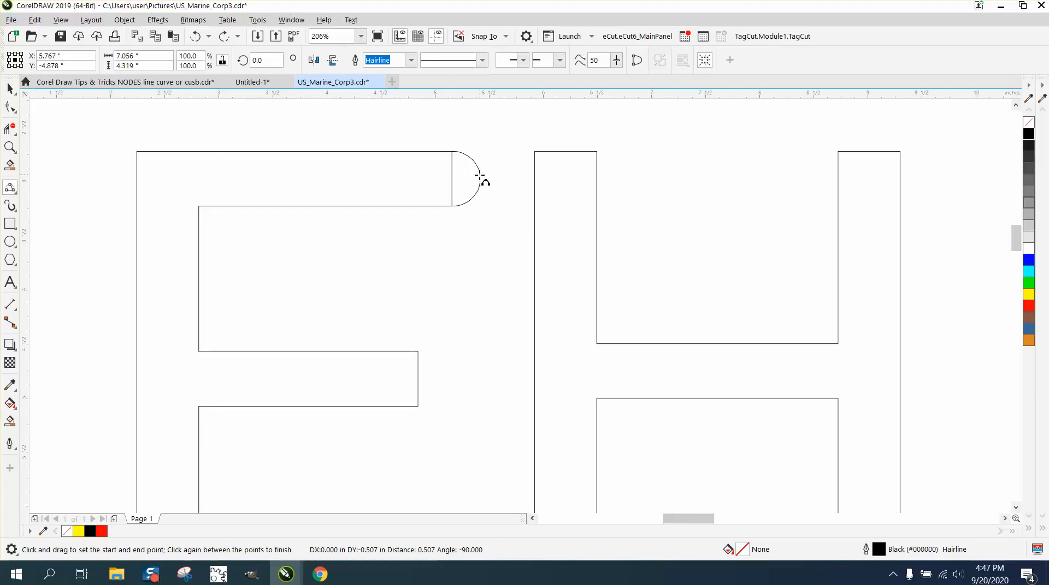
pyautogui.click(480, 175)
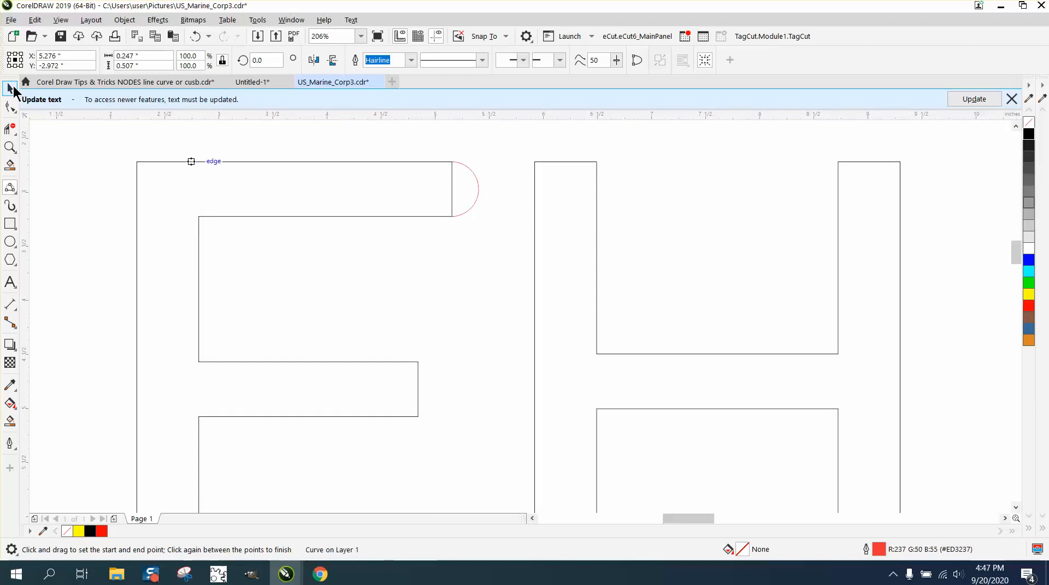
# Step: Place a copy of the semicircle on the end of the F's middle arm, snapped to its corners
pyautogui.click(11, 89)
pyautogui.click(1011, 98)
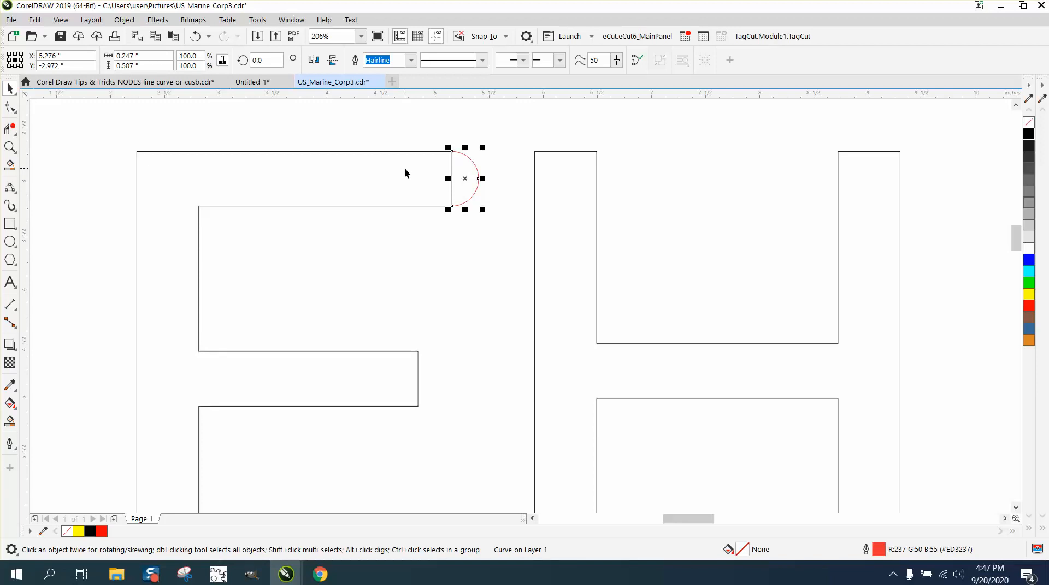
pyautogui.moveTo(466, 182); pyautogui.dragTo(420, 356)
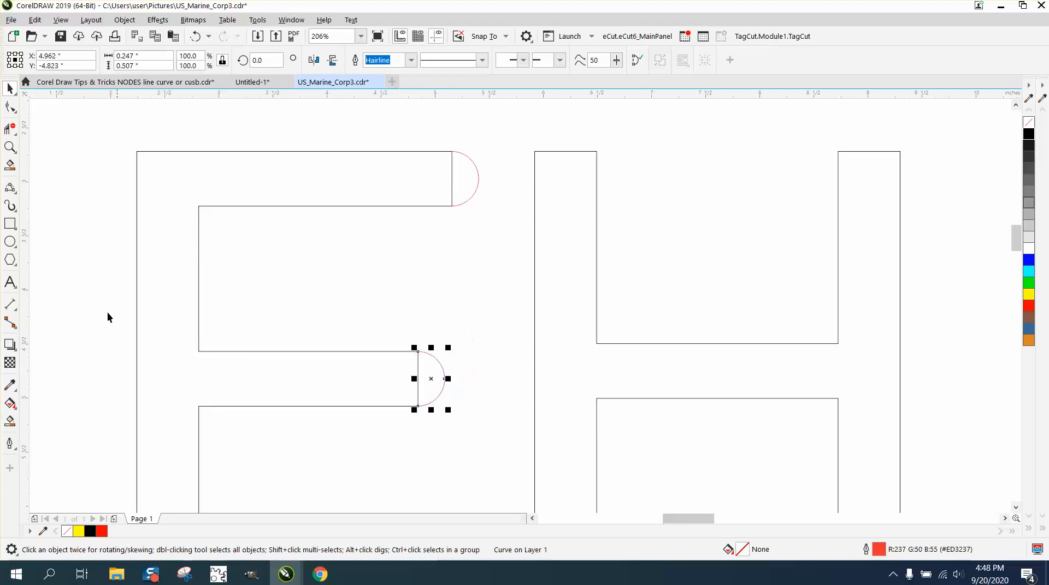
# Step: Delete the straight end segments of the F's upper and middle arms with Virtual Segment Delete
pyautogui.click(10, 421)
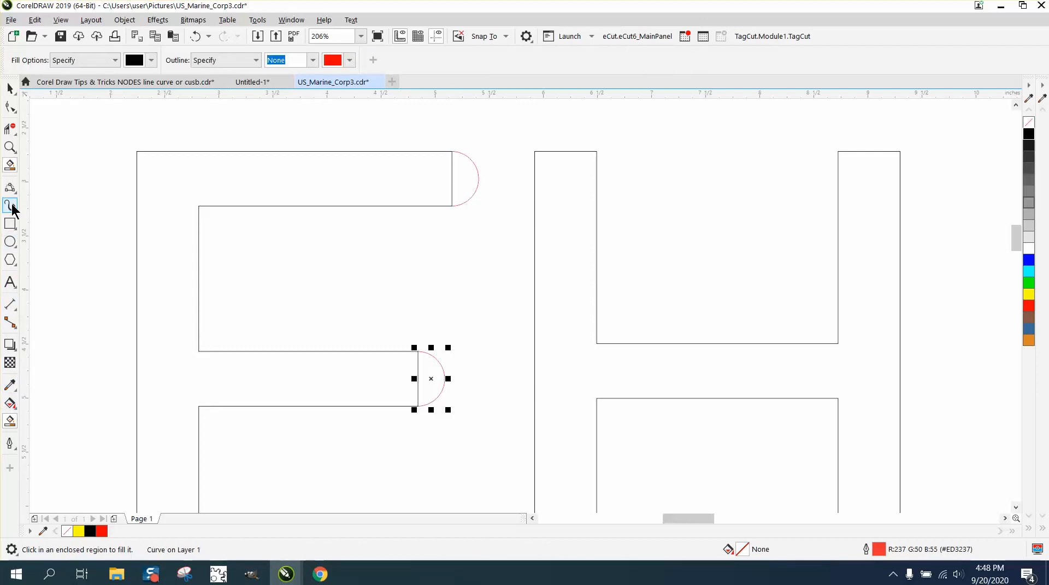
pyautogui.click(10, 130)
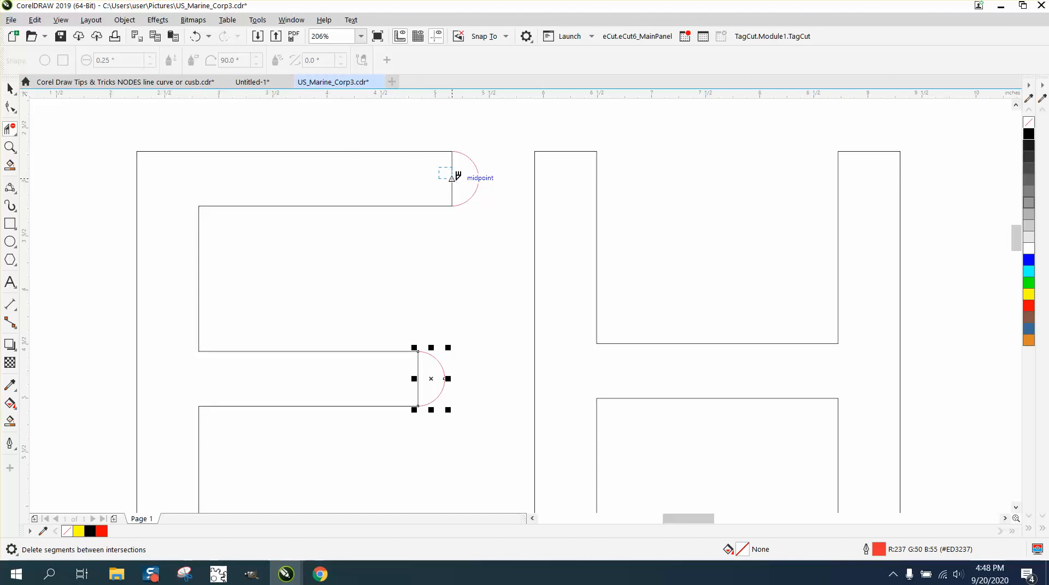
pyautogui.click(452, 177)
pyautogui.click(418, 371)
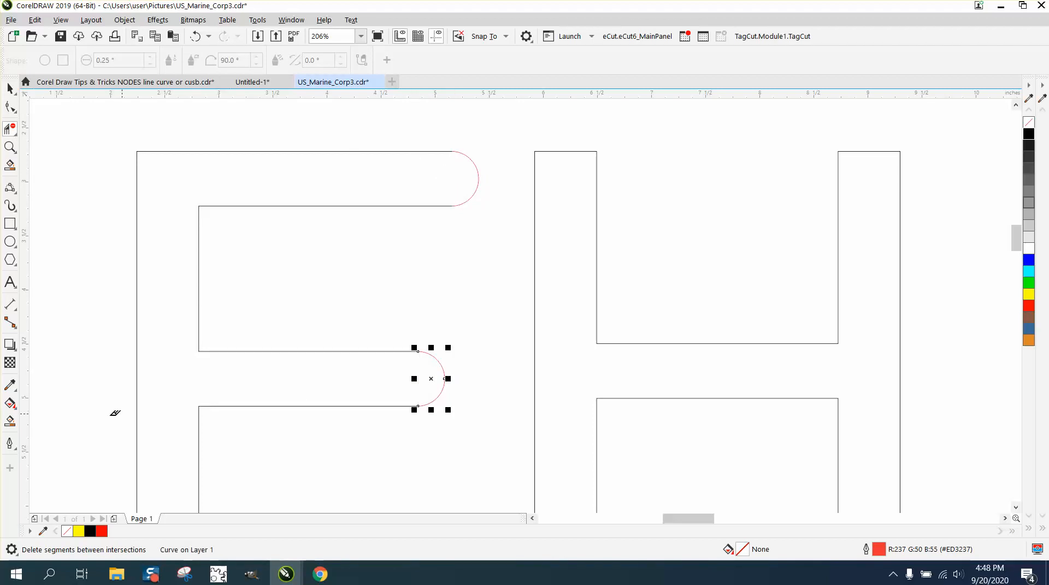
# Step: Smart Fill the enclosed F with its two rounded arms in black
pyautogui.click(9, 421)
pyautogui.click(275, 394)
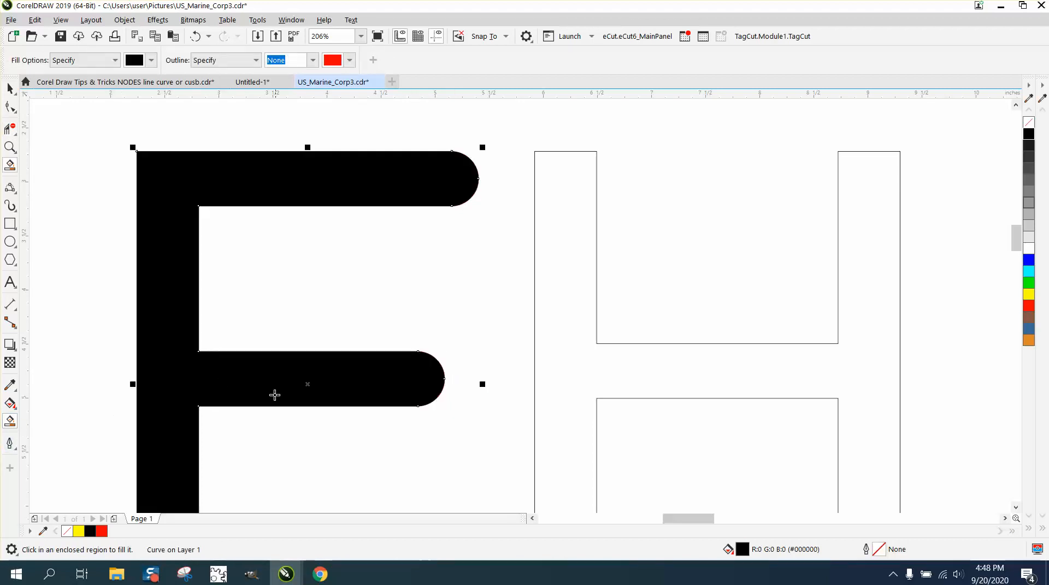
pyautogui.scroll(-5, 269, 388)
# Step: Move the black filled F to the empty area beyond the H and change it to no fill with a black outline
pyautogui.click(10, 88)
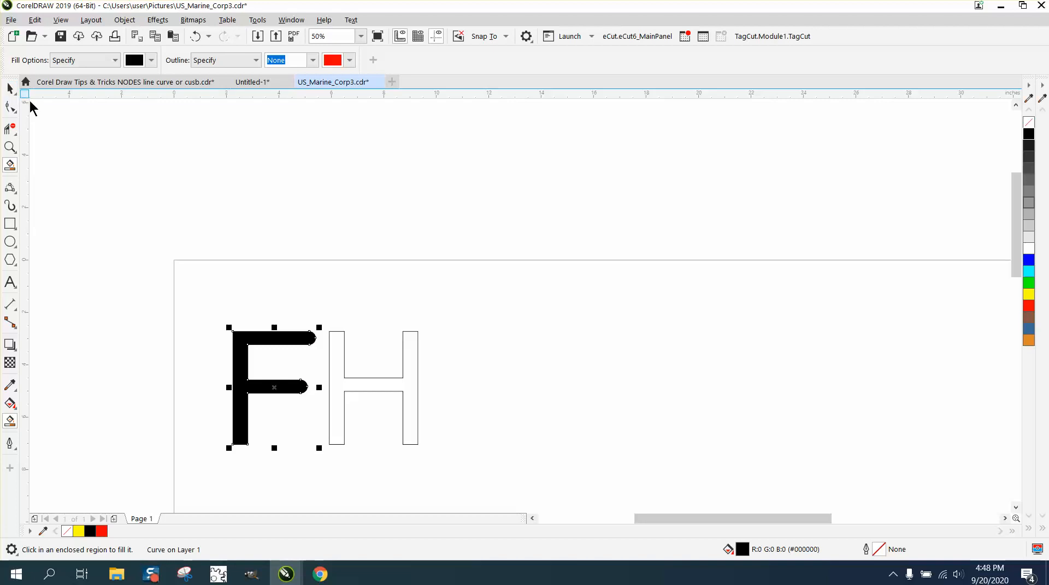
pyautogui.moveTo(272, 374); pyautogui.dragTo(548, 320)
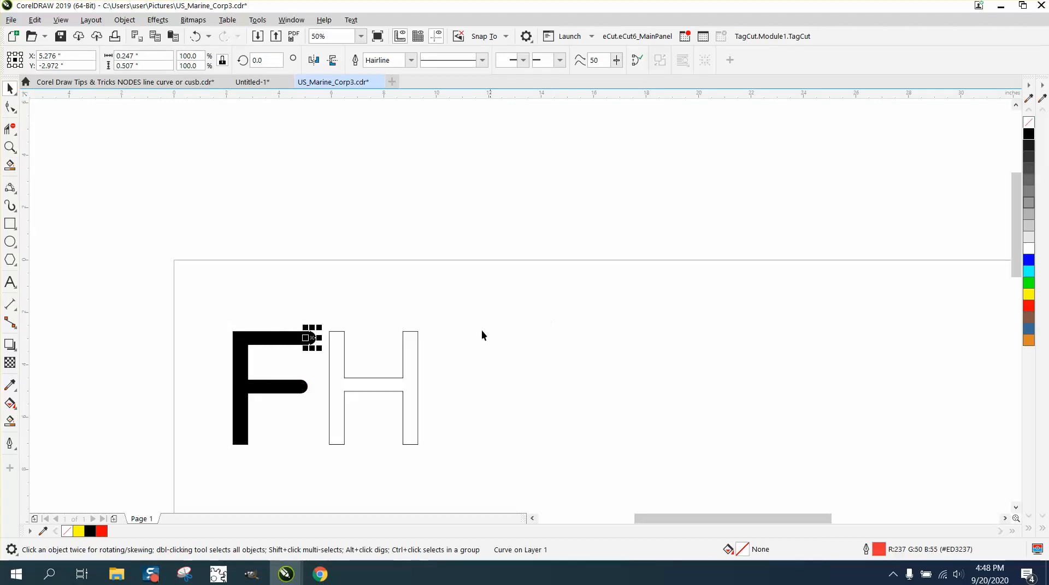
pyautogui.moveTo(286, 341); pyautogui.dragTo(573, 310)
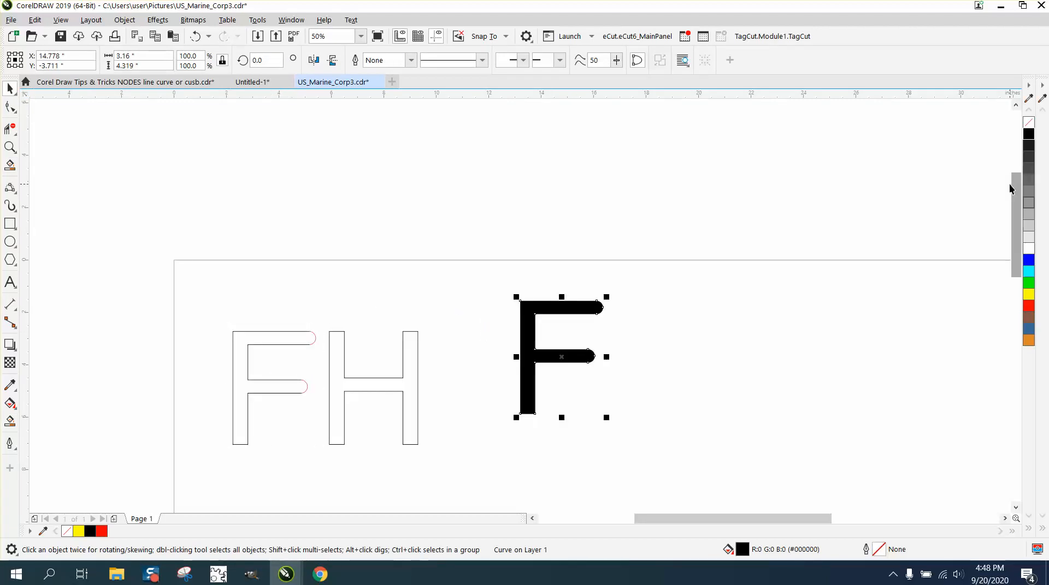
pyautogui.click(1029, 122)
pyautogui.rightClick(1028, 134)
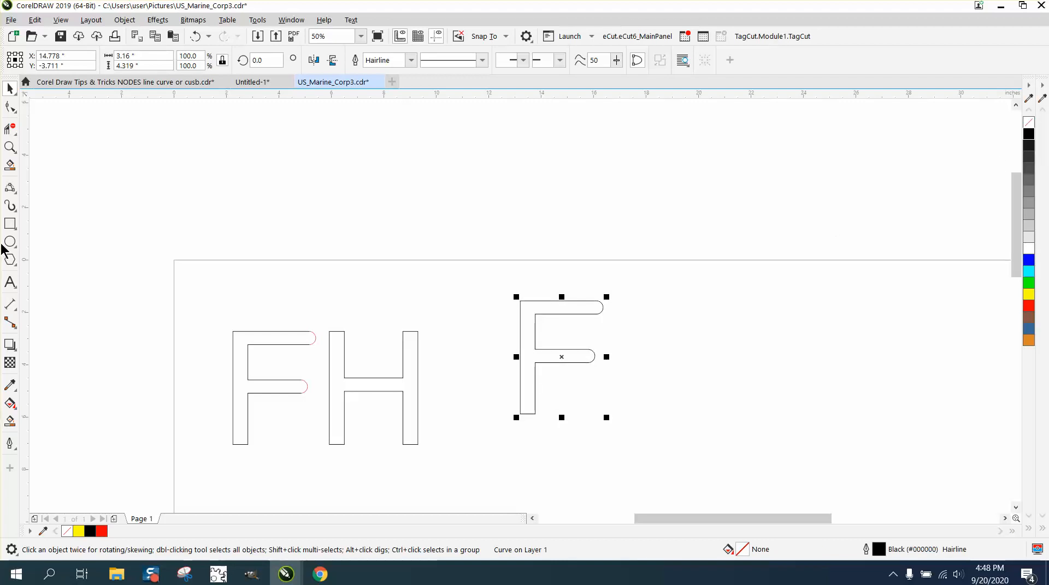
# Step: Place a horizontal guideline along the top edge of the original F and H
pyautogui.click(10, 147)
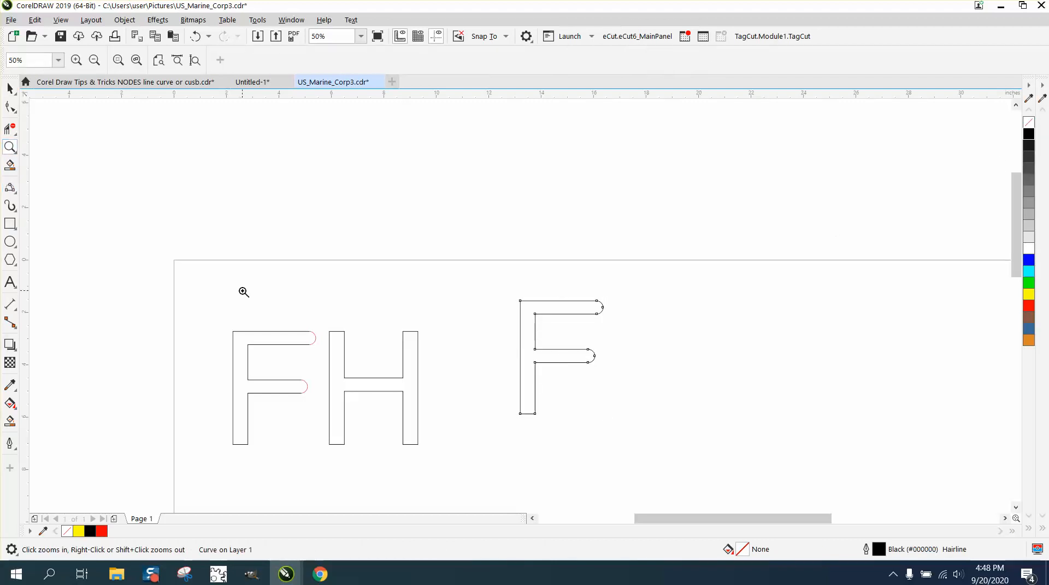
pyautogui.moveTo(551, 461); pyautogui.dragTo(549, 460)
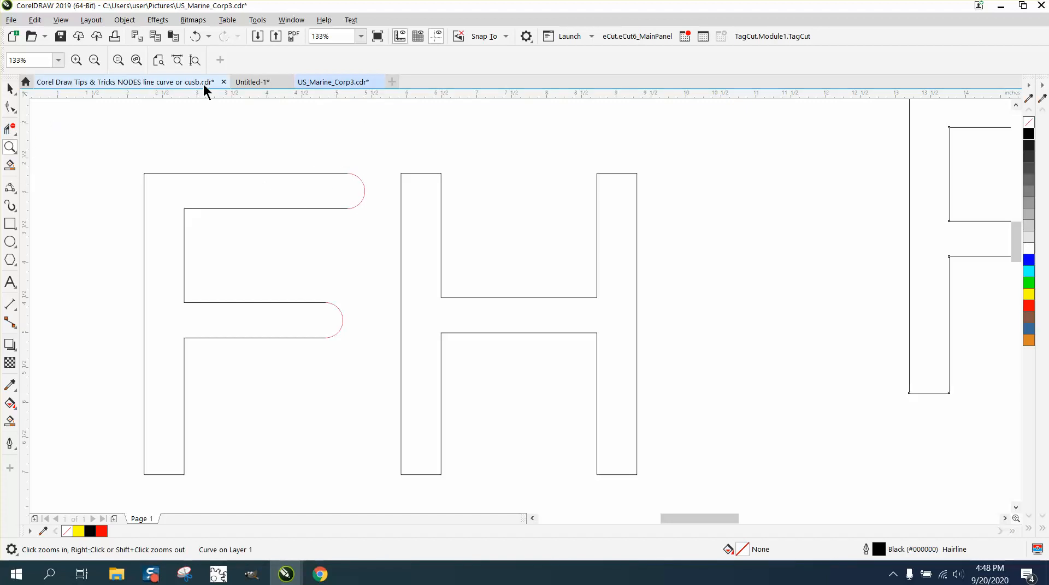
pyautogui.moveTo(208, 90)
pyautogui.mouseDown()
pyautogui.moveTo(215, 145)
pyautogui.moveTo(206, 92)
pyautogui.mouseUp()
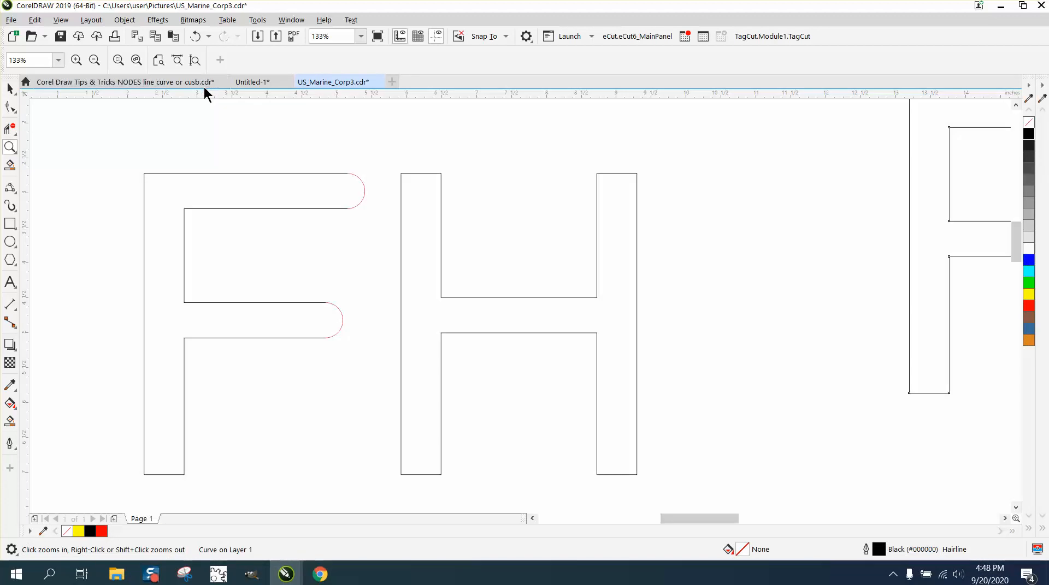
pyautogui.moveTo(346, 97); pyautogui.dragTo(326, 173)
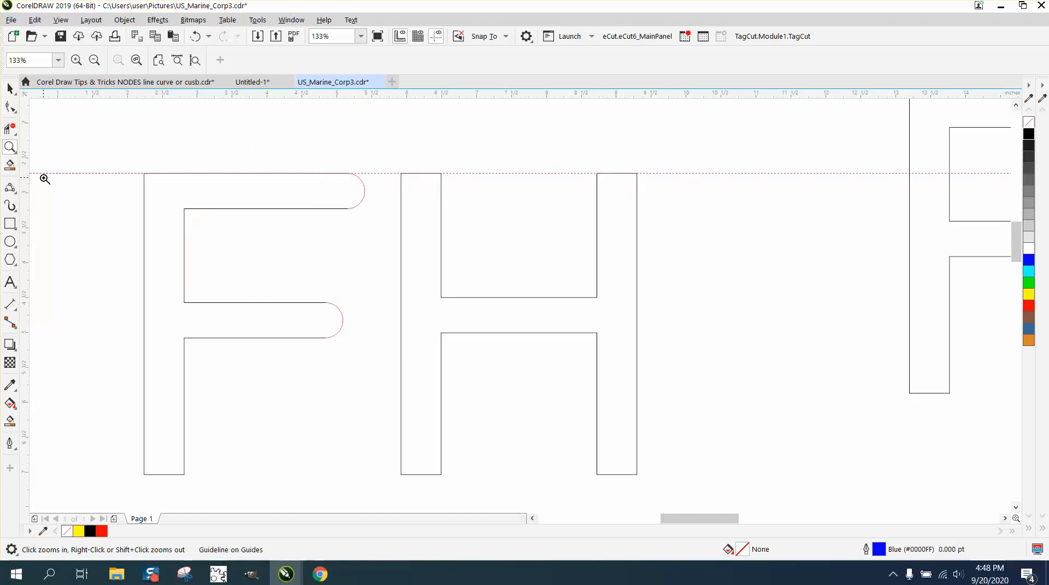
# Step: Measure the width across the top of the H's left stem with a horizontal dimension, and delete that dimension
pyautogui.moveTo(377, 173); pyautogui.dragTo(561, 262)
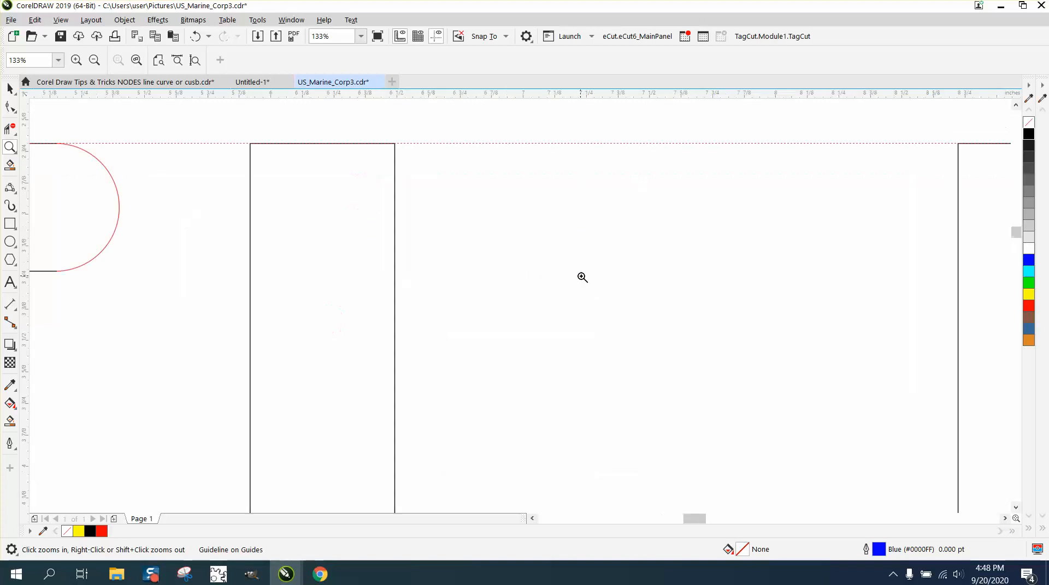
pyautogui.click(16, 310)
pyautogui.click(57, 309)
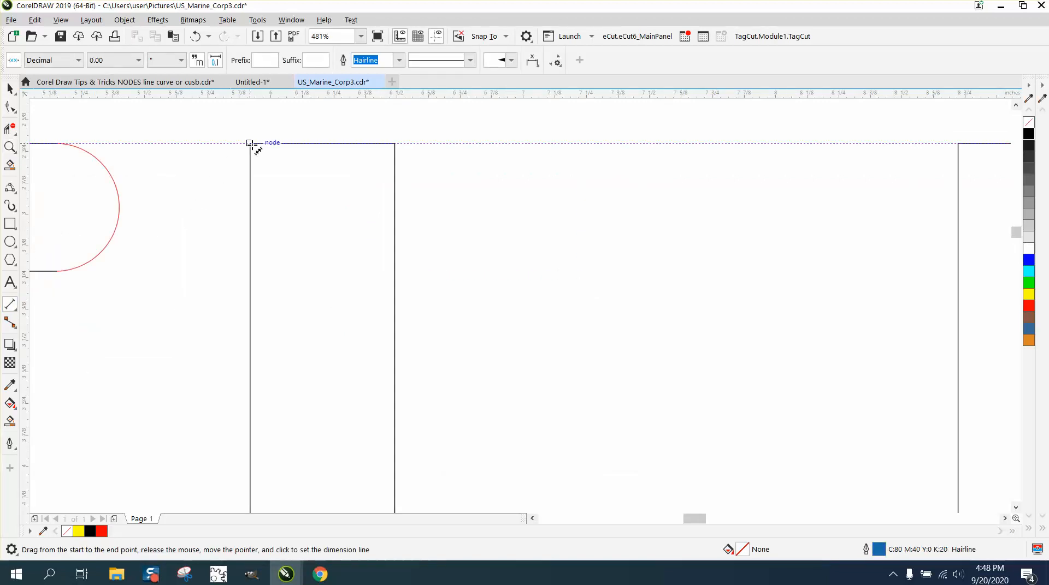
pyautogui.moveTo(250, 143); pyautogui.dragTo(394, 143)
pyautogui.click(402, 134)
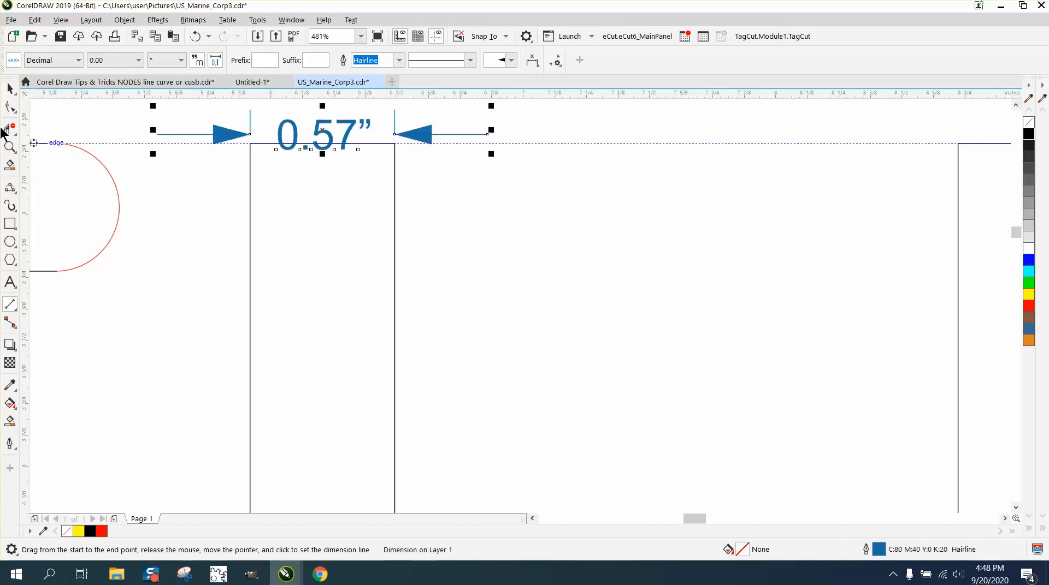
pyautogui.click(10, 89)
pyautogui.click(524, 246)
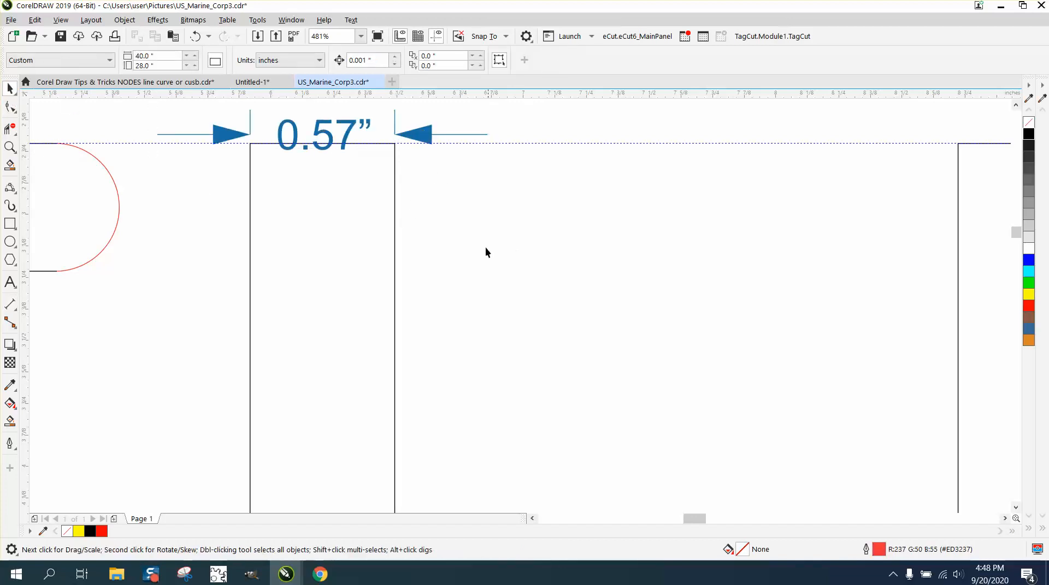
pyautogui.click(347, 140)
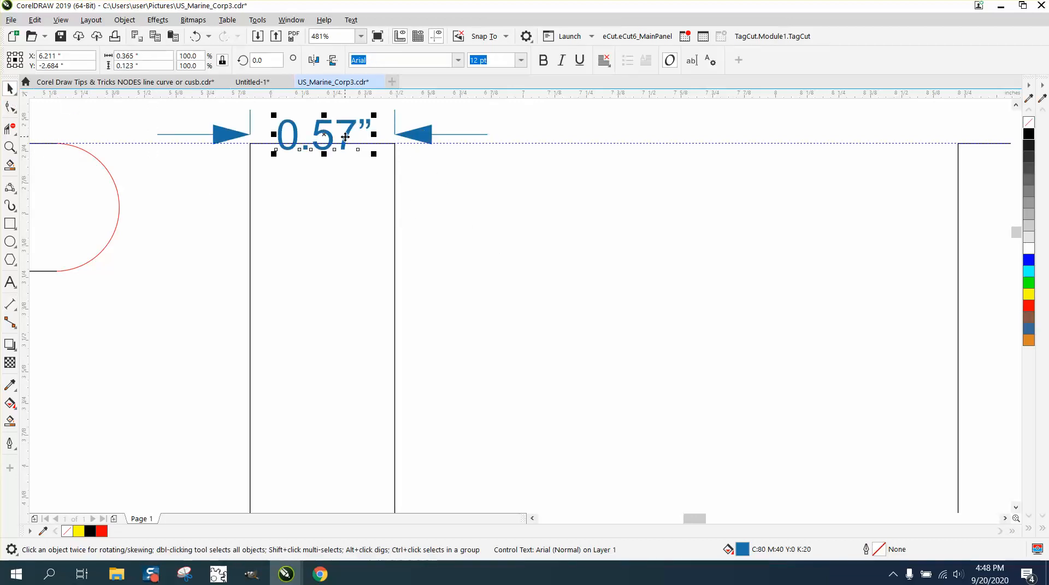
pyautogui.press('Delete')
# Step: Draw a circle in the open area between the H's two stems and set its diameter to 0.57 inch
pyautogui.click(10, 242)
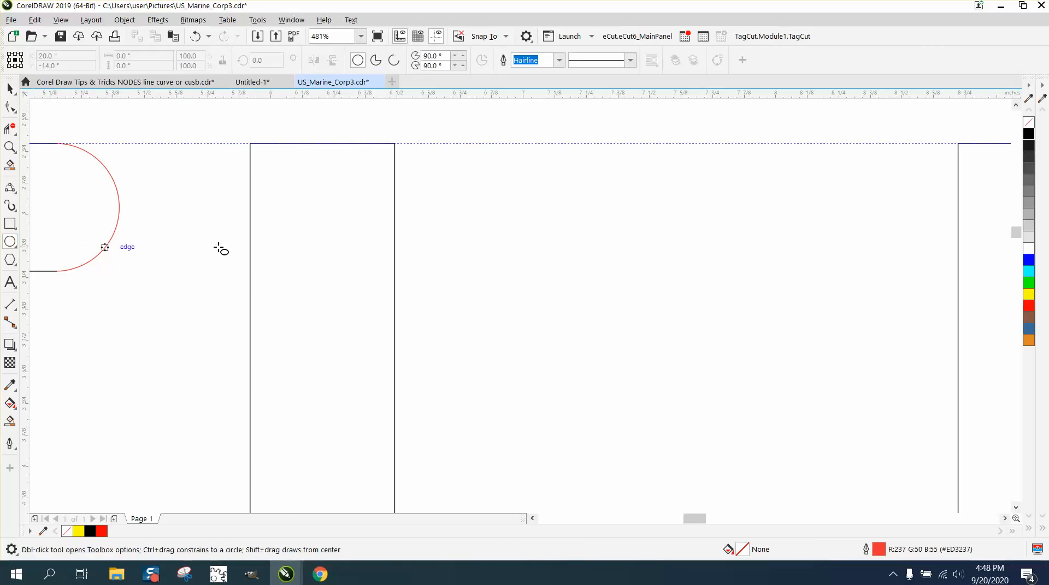
pyautogui.moveTo(561, 229); pyautogui.dragTo(466, 335)
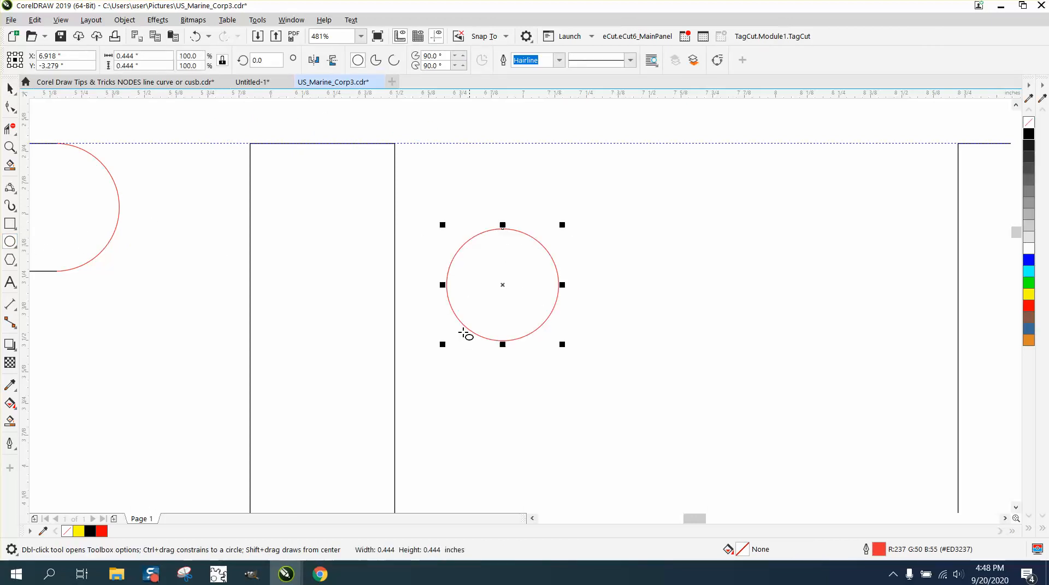
pyautogui.click(127, 56)
pyautogui.write('.')
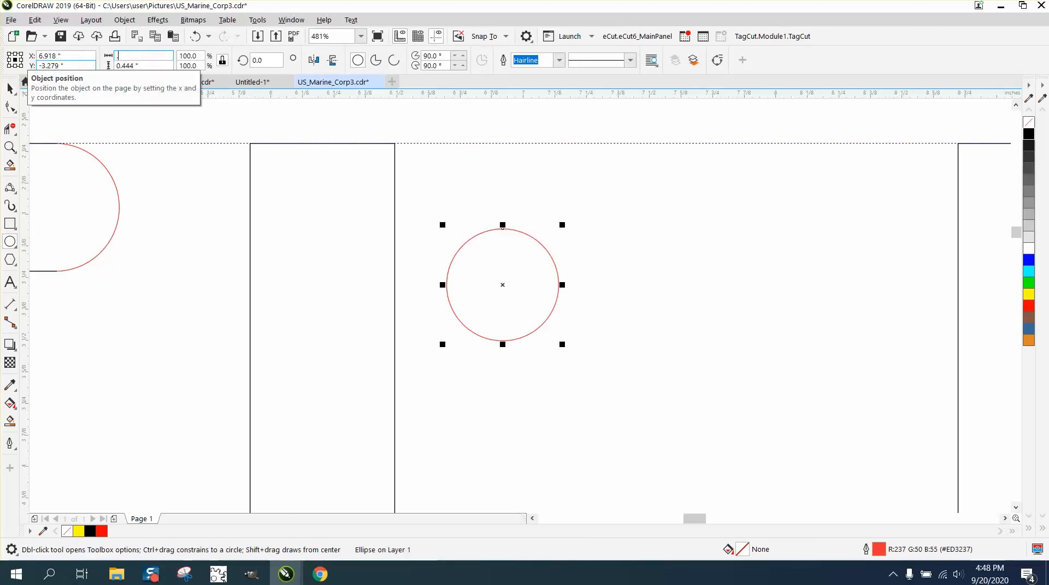
pyautogui.write('57')
pyautogui.press('Return')
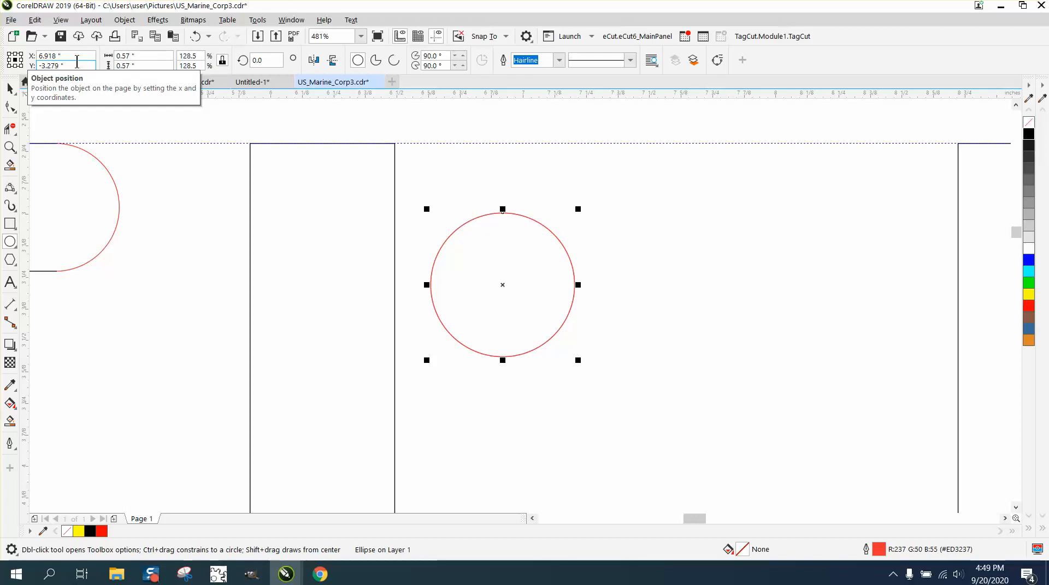
# Step: Place a copy of the circle beside the original and reselect the original circle
pyautogui.moveTo(503, 286); pyautogui.dragTo(657, 291)
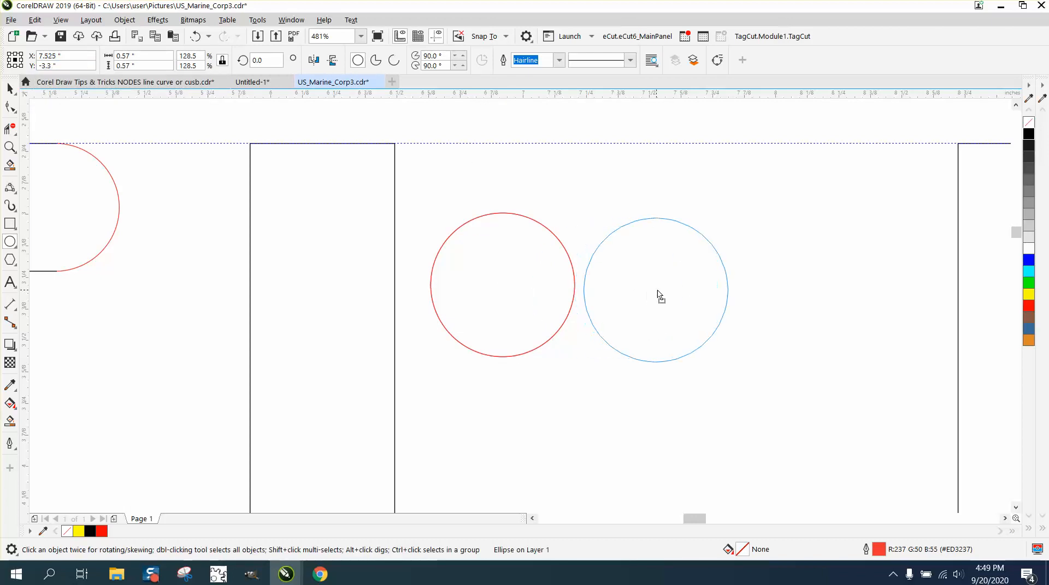
pyautogui.rightClick(657, 290)
pyautogui.click(574, 279)
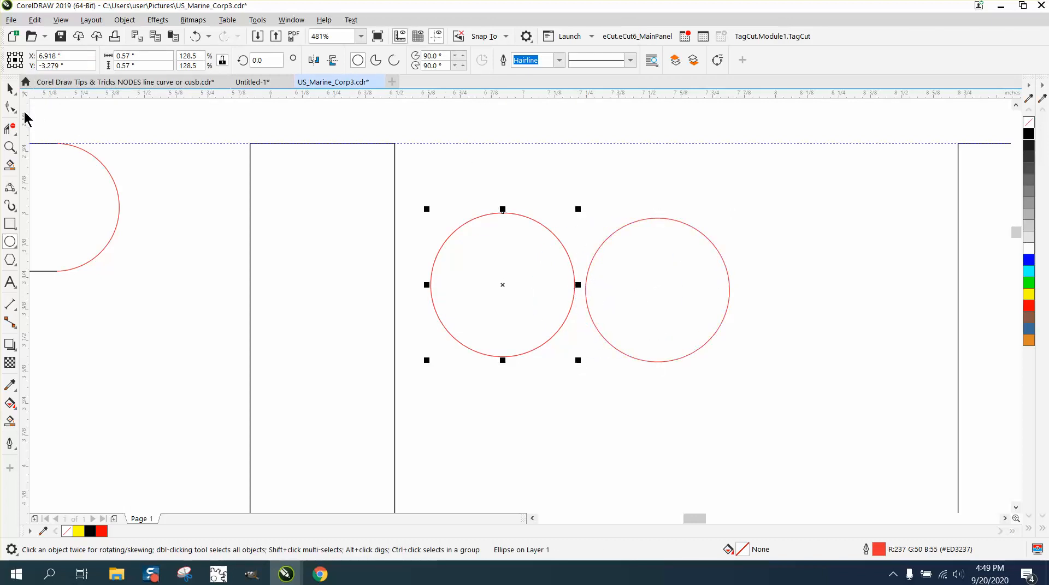
# Step: Move the original circle so its center snaps to the midpoint of the left stem's top edge
pyautogui.click(10, 88)
pyautogui.moveTo(502, 284); pyautogui.dragTo(324, 151)
pyautogui.click(439, 132)
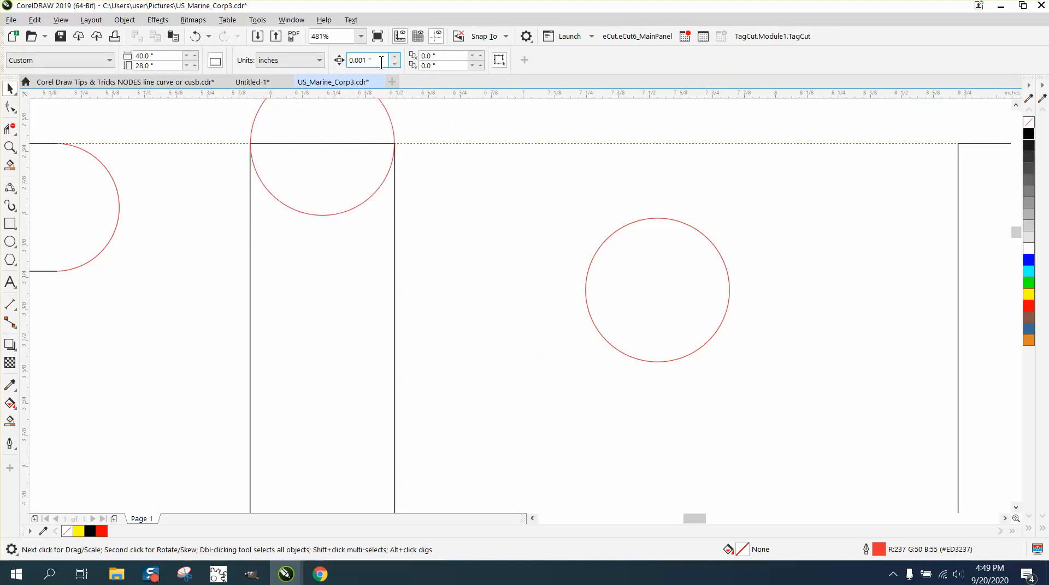
# Step: Set the nudge distance to 0.285 inch and nudge the circle down once into the H's left stem
pyautogui.moveTo(381, 62); pyautogui.dragTo(307, 61)
pyautogui.write('.285')
pyautogui.press('Return')
pyautogui.click(387, 115)
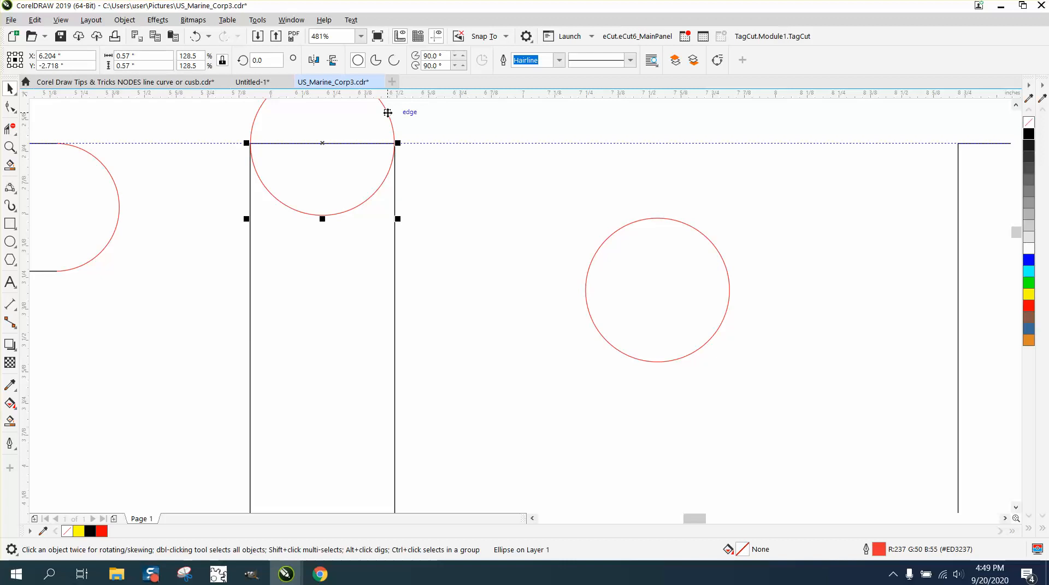
pyautogui.press('Down')
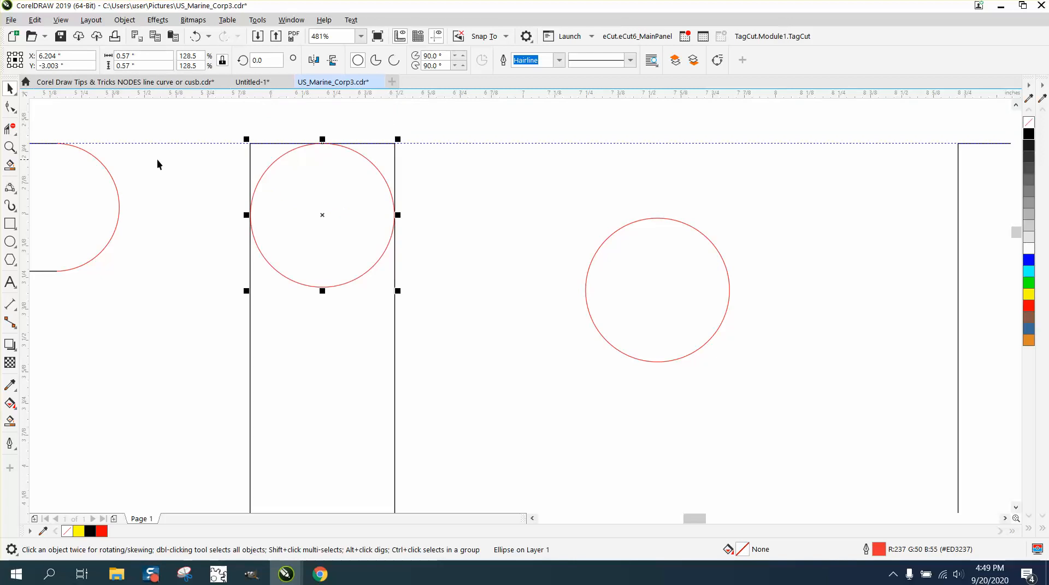
# Step: Try Virtual Segment Delete on the stem's top edge outside the circle, and undo that deletion
pyautogui.click(8, 130)
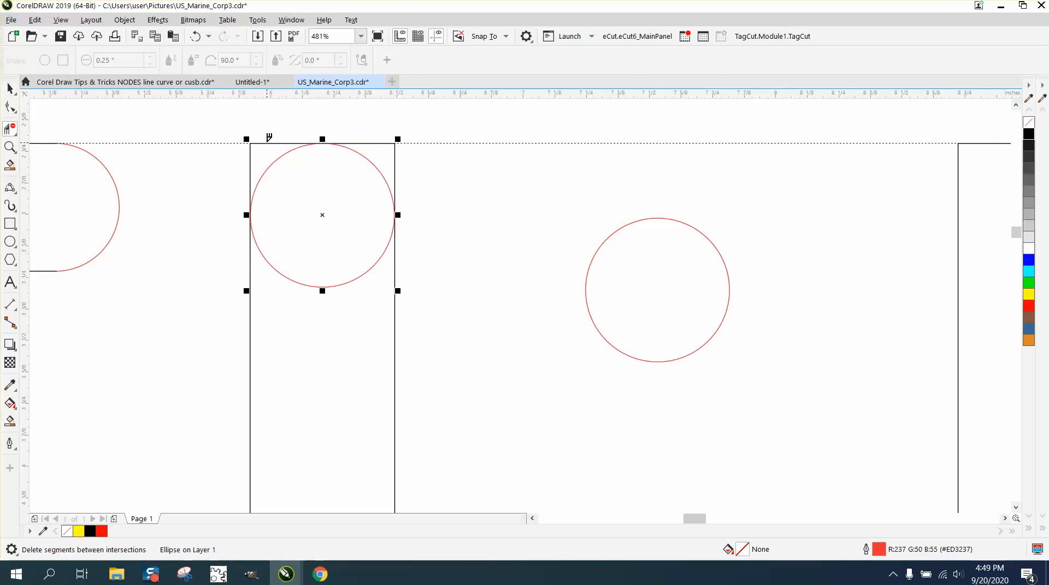
pyautogui.click(270, 140)
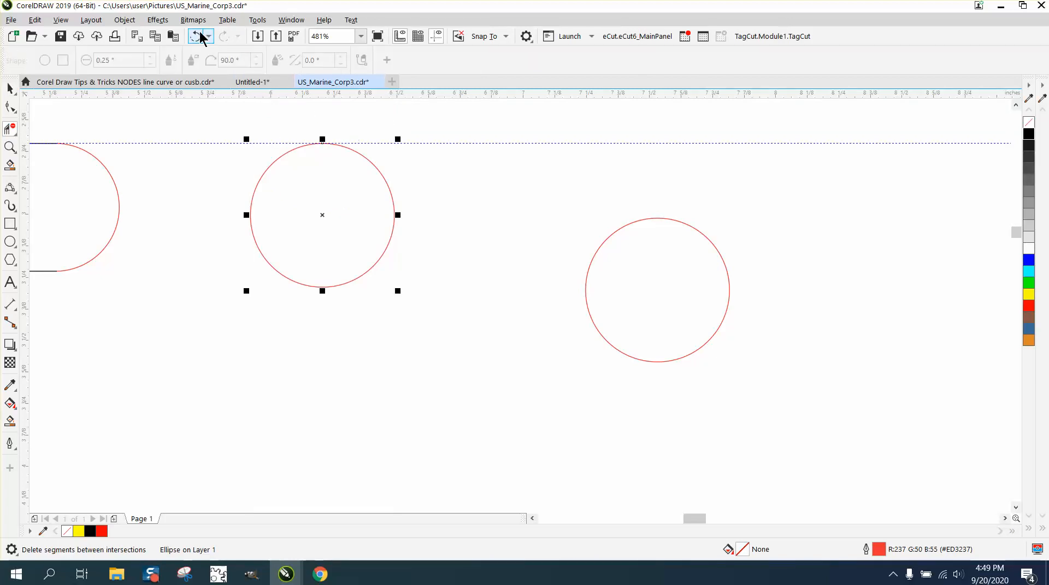
pyautogui.hotkey('ctrl', 'z')
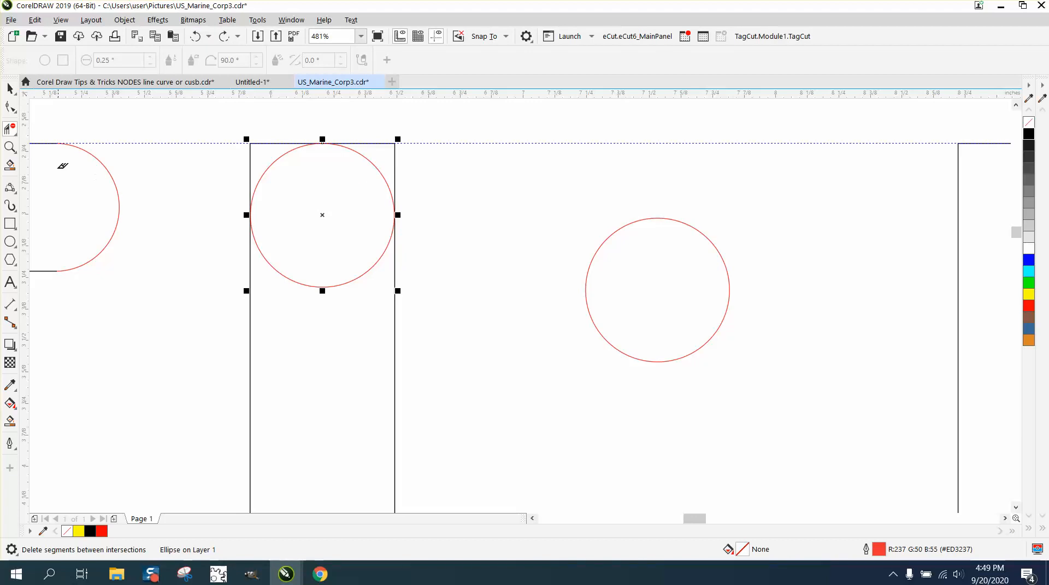
# Step: Inspect up close where the circle meets the stem's left edge, and delete that circle
pyautogui.click(10, 147)
pyautogui.moveTo(240, 196); pyautogui.dragTo(287, 235)
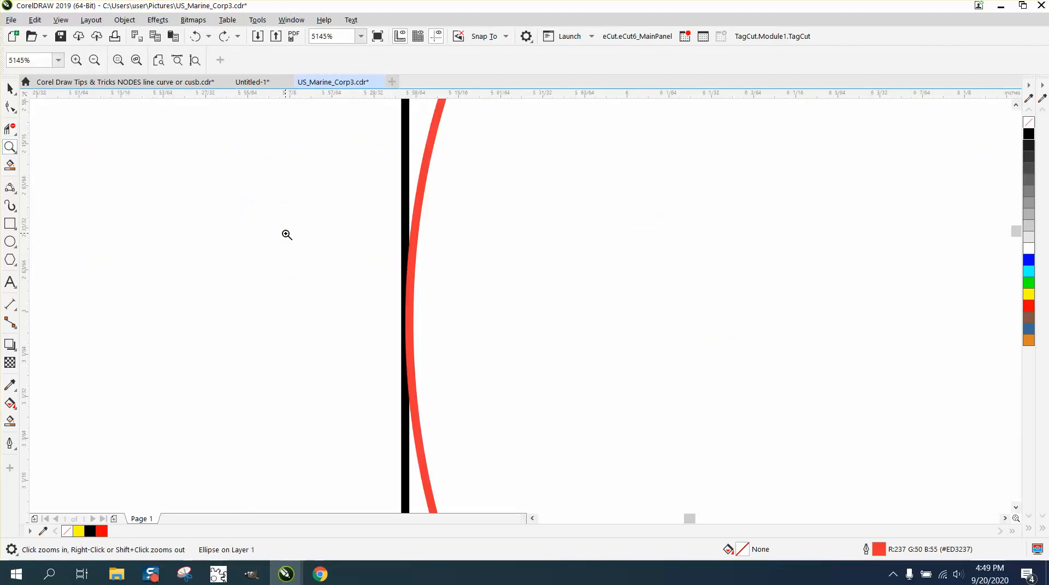
pyautogui.rightClick(287, 235)
pyautogui.click(10, 88)
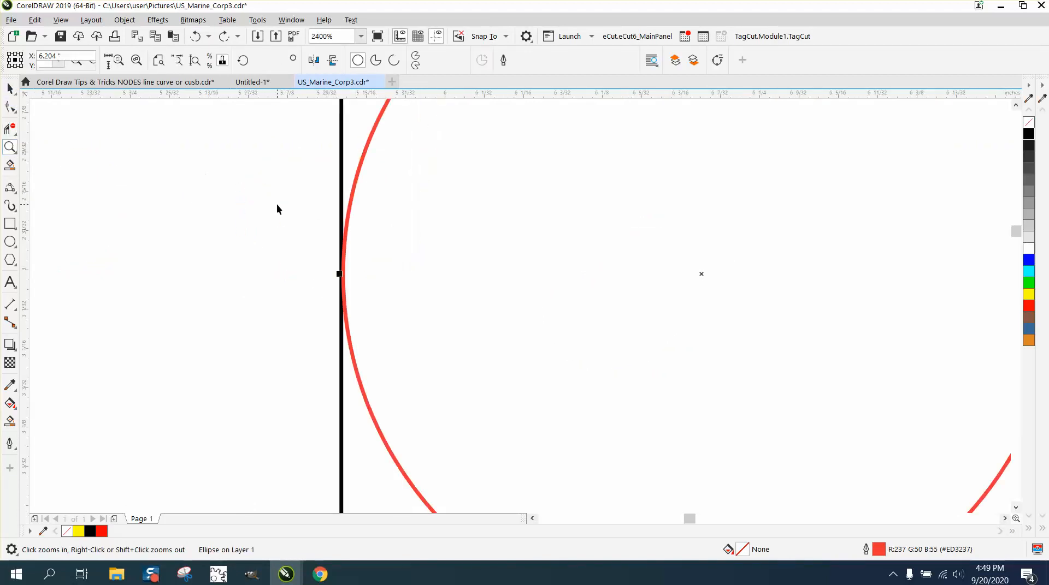
pyautogui.scroll(-3, 274, 207)
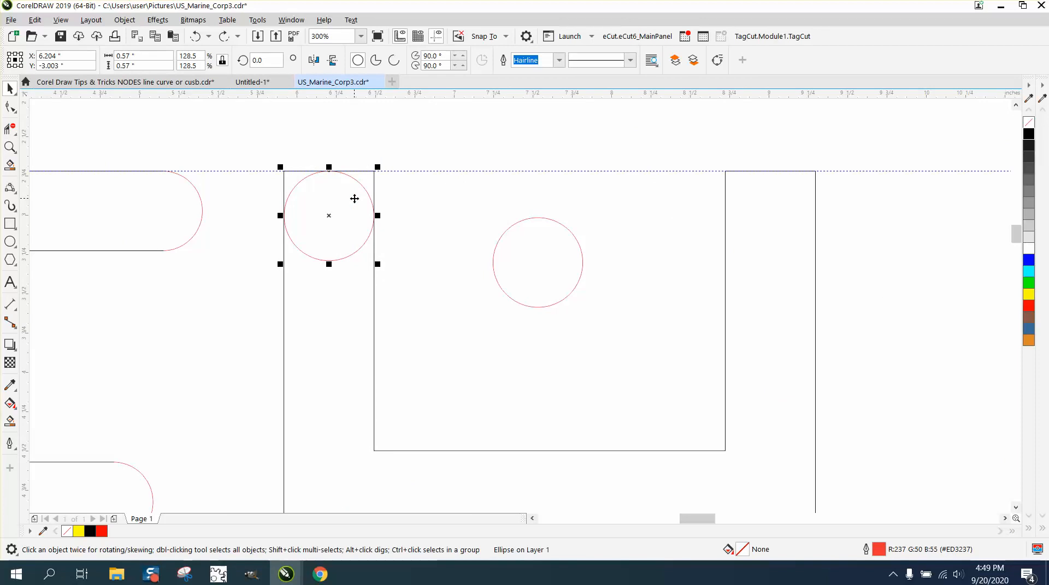
pyautogui.press('Delete')
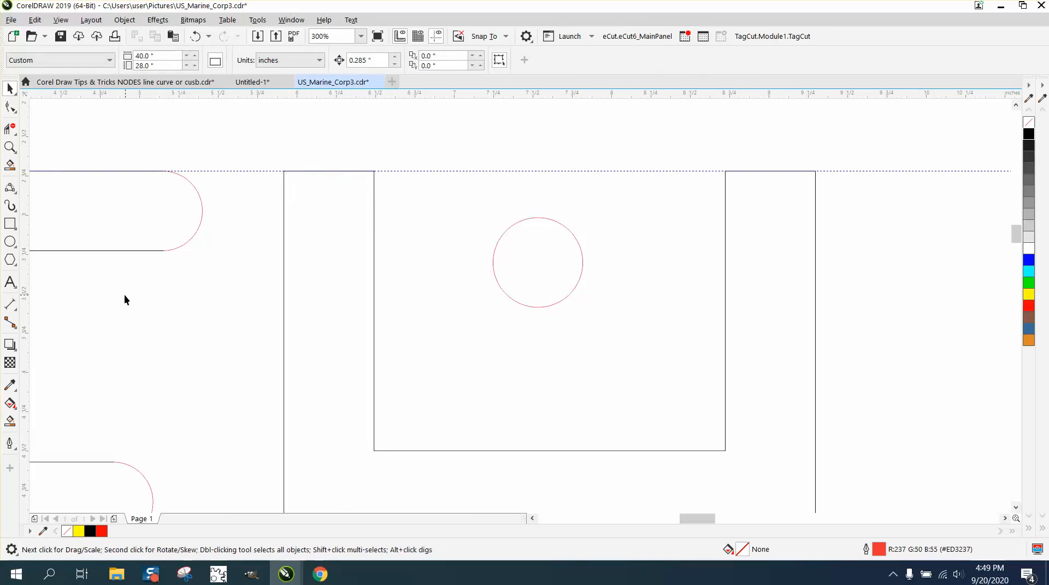
# Step: Measure the top width of the H's left stem with a parallel dimension at 0.00000 precision
pyautogui.click(10, 147)
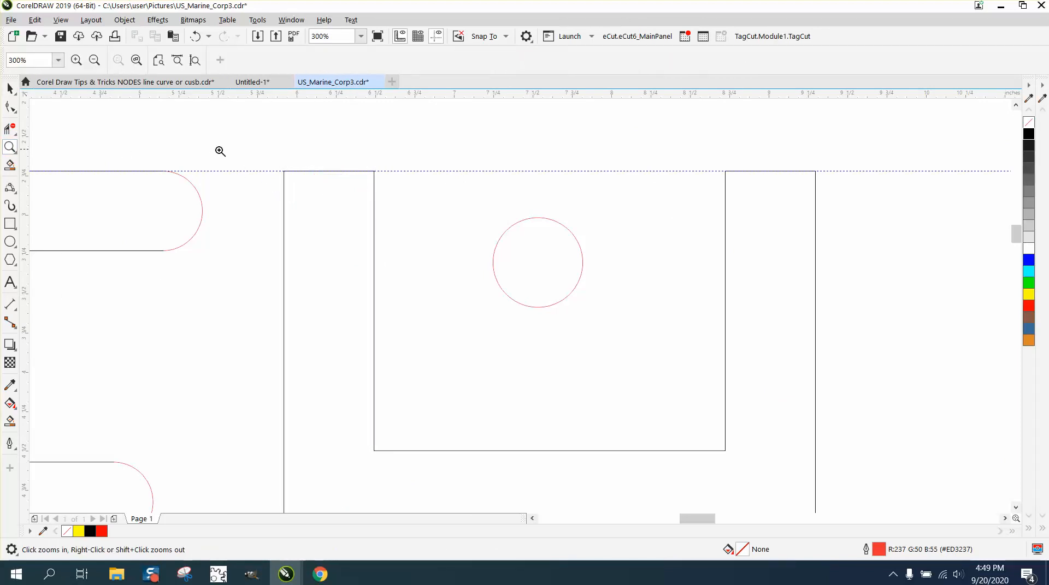
pyautogui.moveTo(220, 150); pyautogui.dragTo(488, 285)
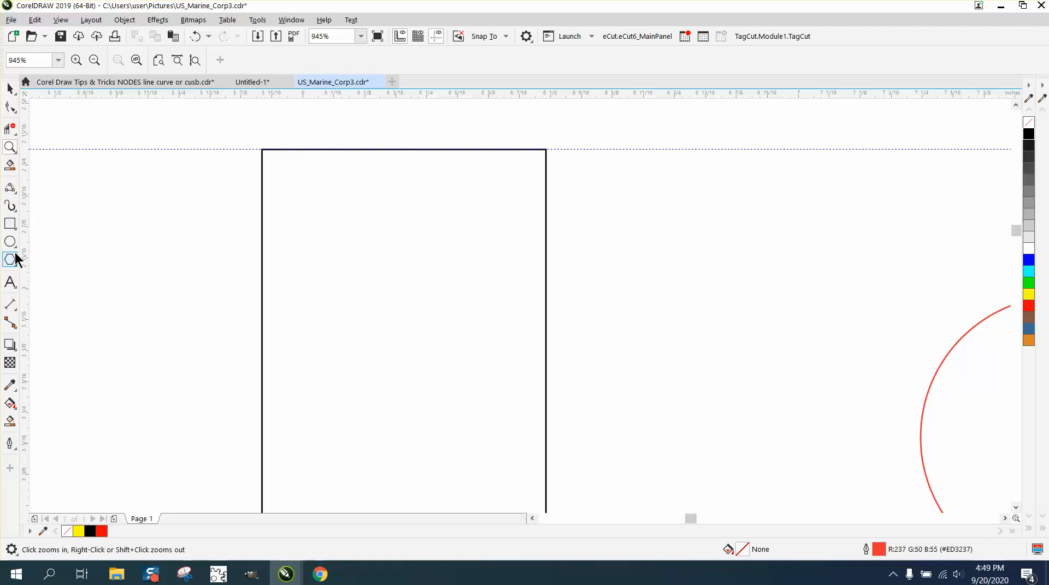
pyautogui.click(17, 312)
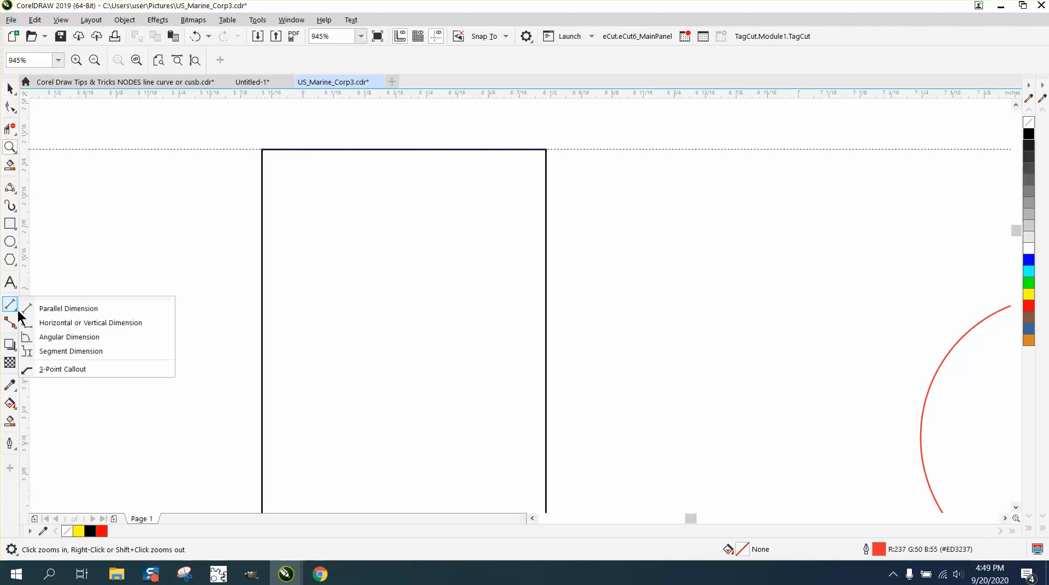
pyautogui.click(63, 307)
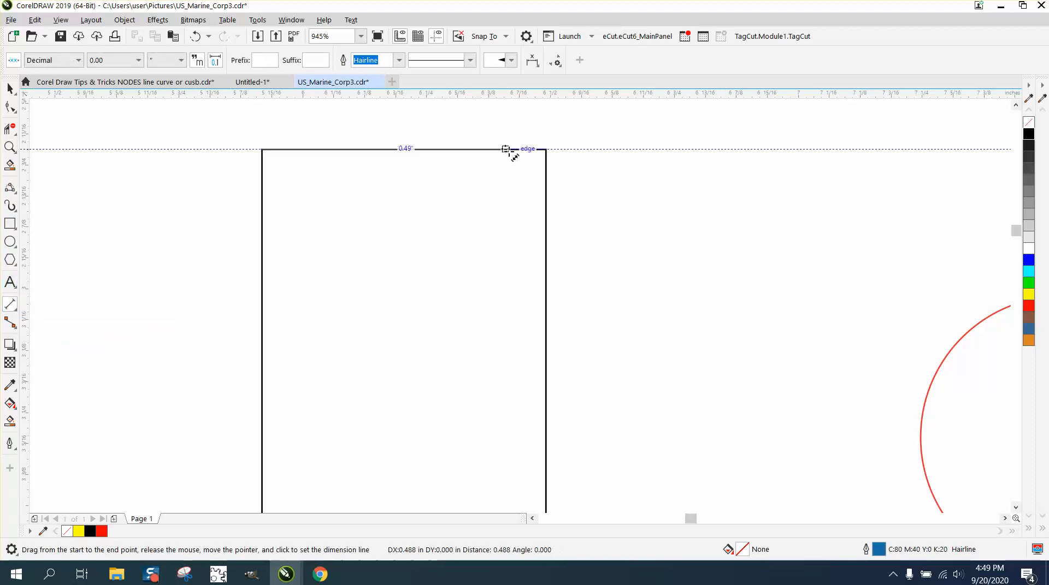
pyautogui.click(548, 144)
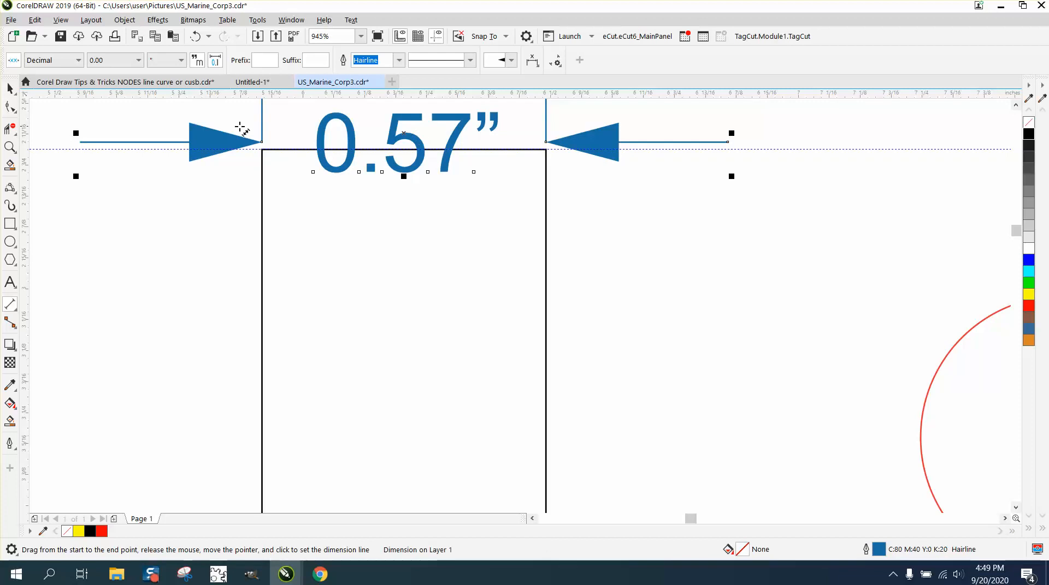
pyautogui.click(139, 61)
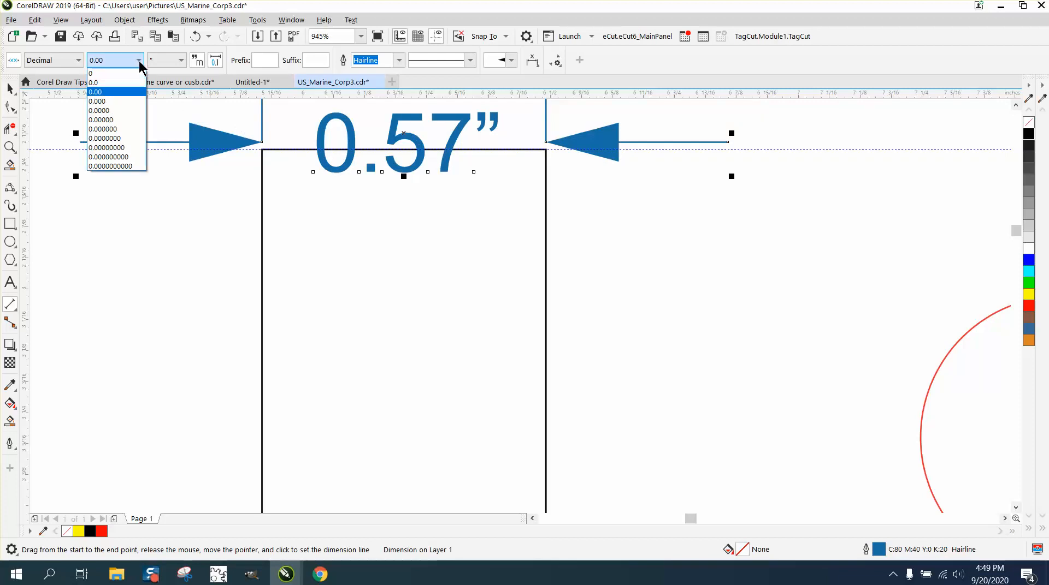
pyautogui.click(114, 120)
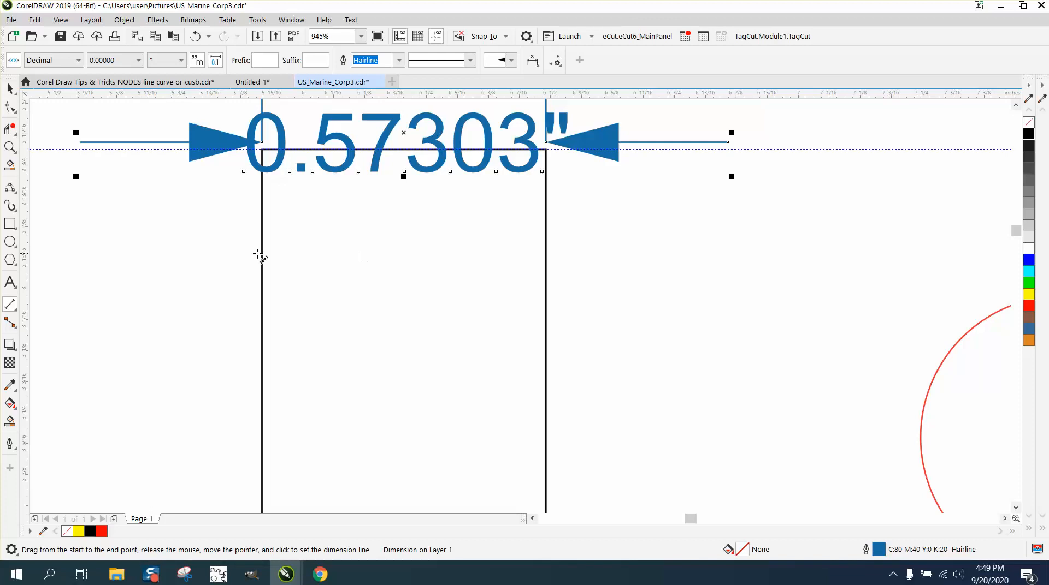
# Step: Move the remaining circle next to the H's left stem and set its diameter to 0.57303 inch
pyautogui.click(10, 89)
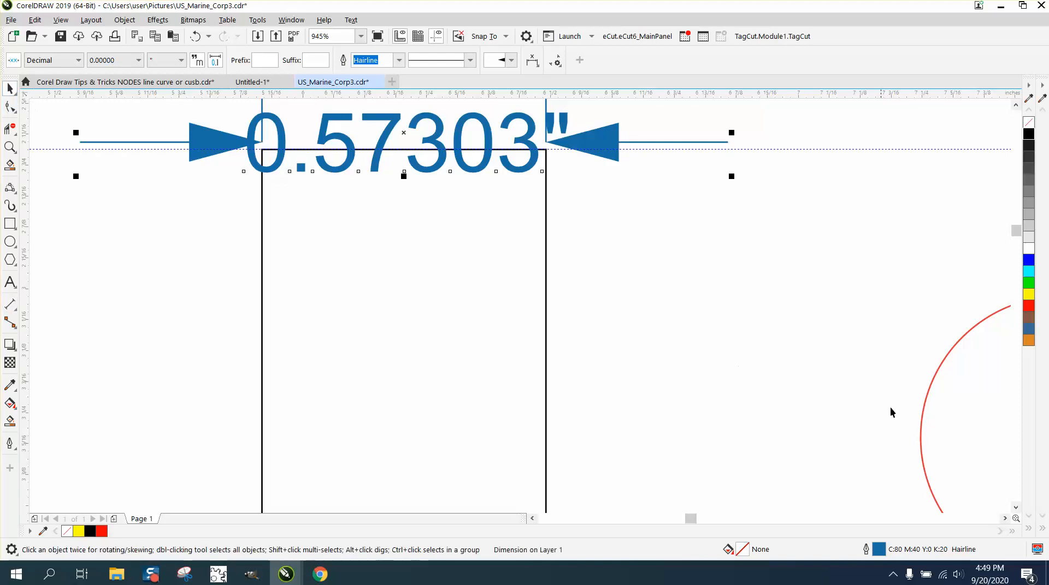
pyautogui.click(925, 398)
pyautogui.moveTo(925, 397); pyautogui.dragTo(612, 314)
pyautogui.click(127, 56)
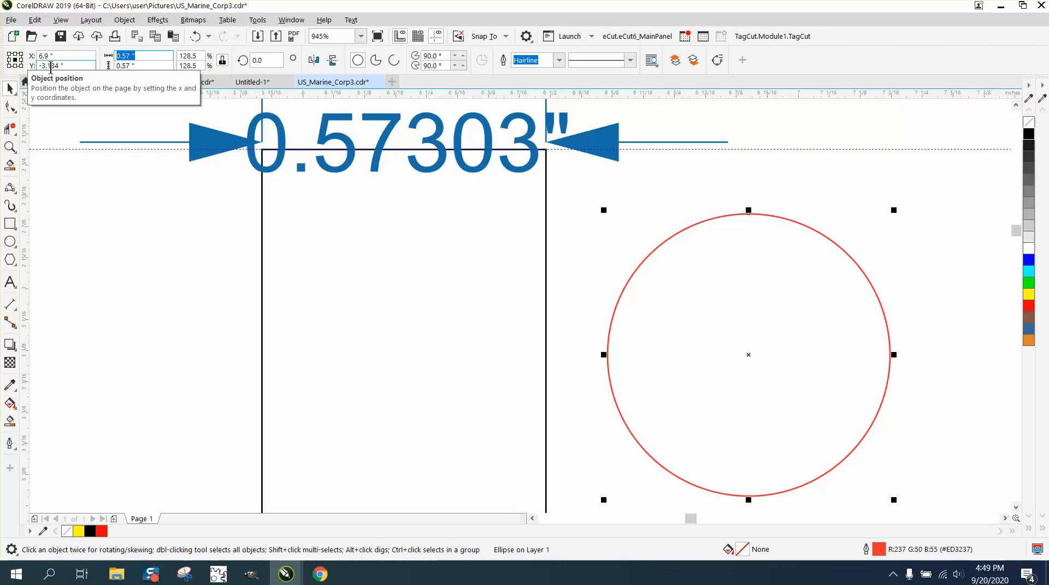
pyautogui.write('.57303')
pyautogui.press('Return')
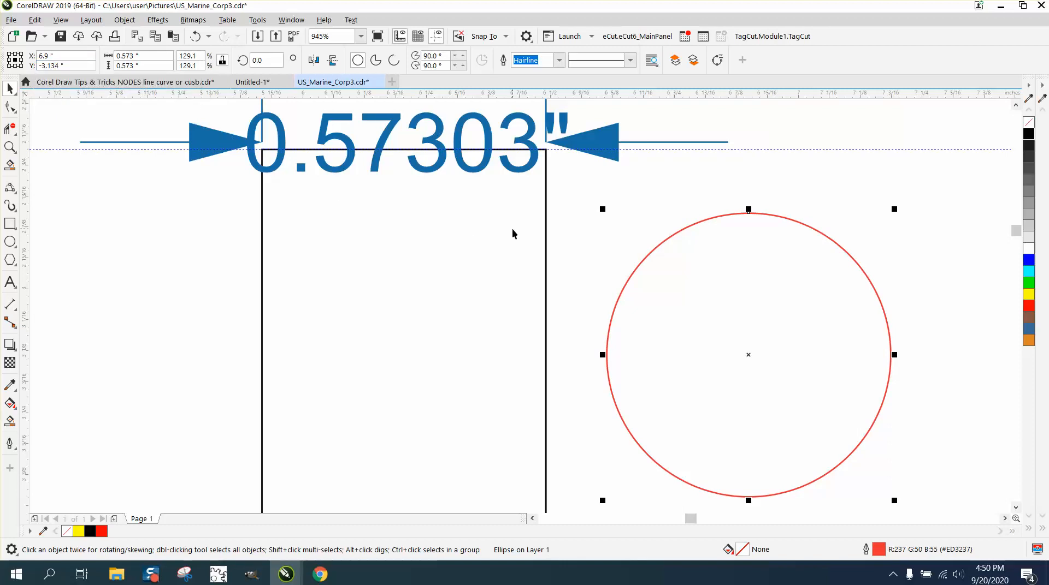
# Step: Delete the dimension across the top of the H's left stem, keeping the resized circle
pyautogui.press('Delete')
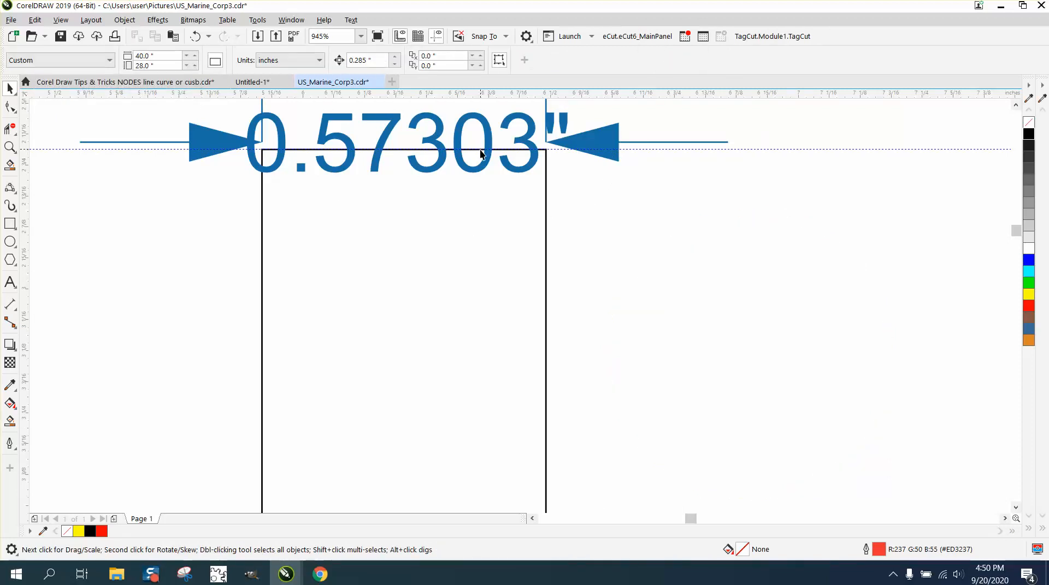
pyautogui.scroll(-2, 479, 198)
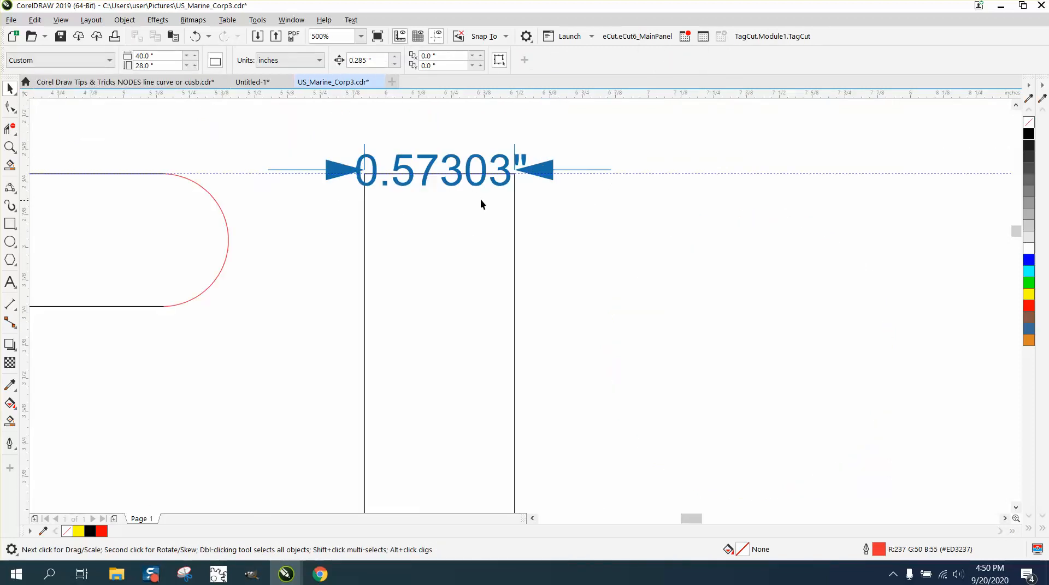
pyautogui.click(192, 36)
pyautogui.click(600, 136)
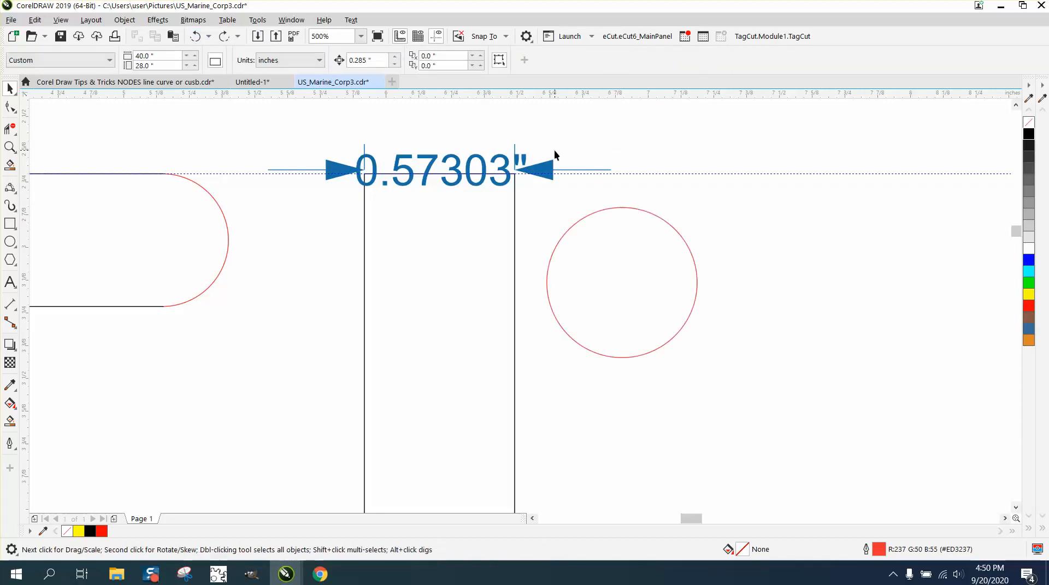
pyautogui.click(541, 170)
pyautogui.press('Delete')
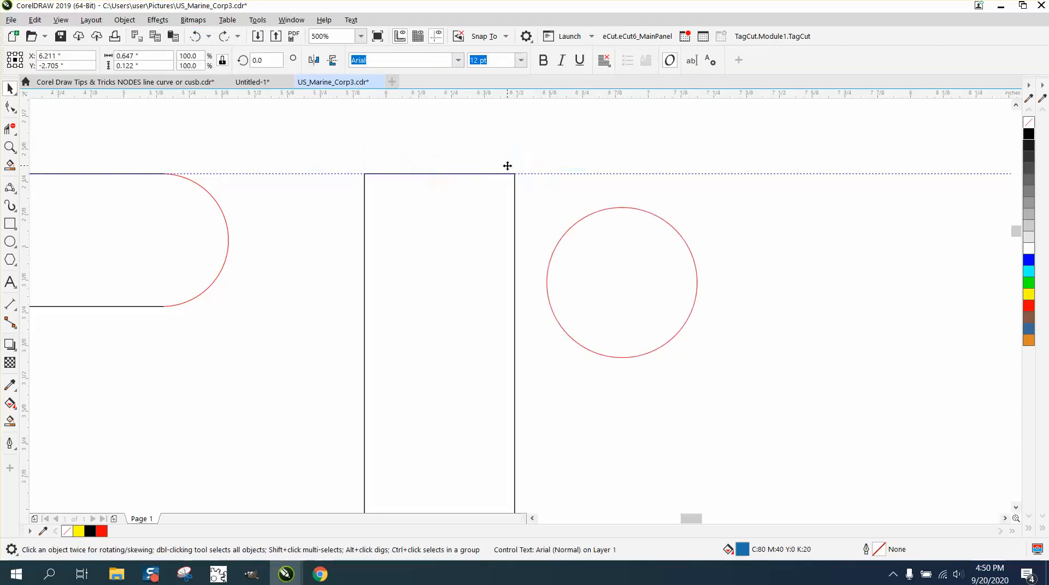
# Step: Center the resized circle on the midpoint of the left stem's top edge and nudge it down 0.285 inch
pyautogui.click(612, 208)
pyautogui.moveTo(621, 283); pyautogui.dragTo(440, 174)
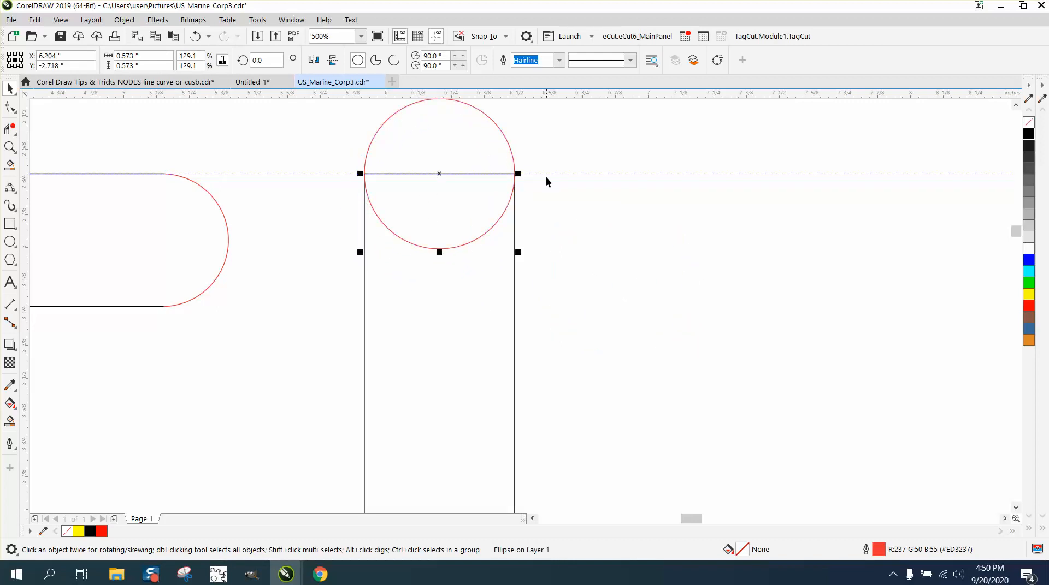
pyautogui.press('Down')
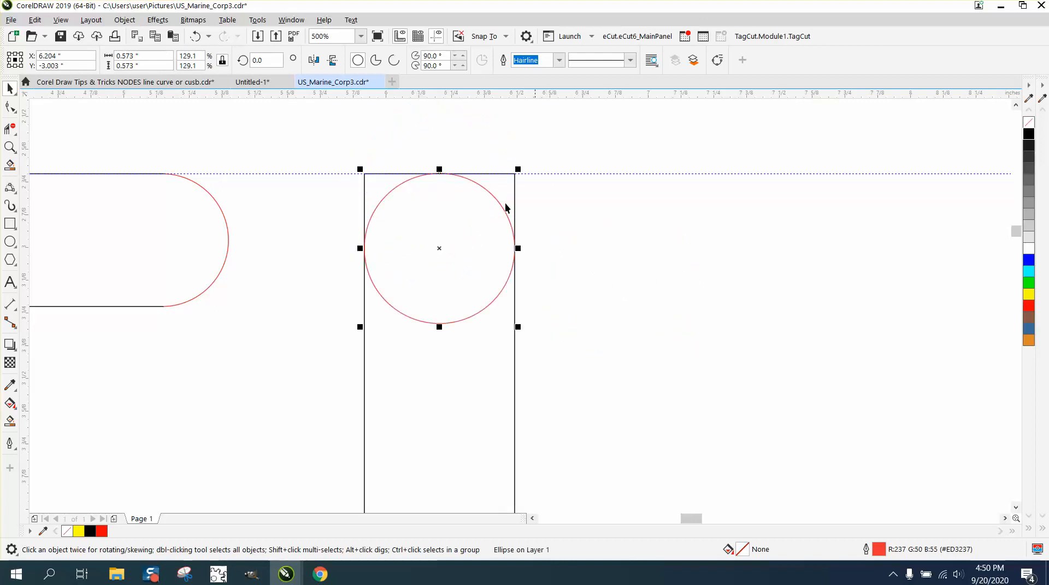
# Step: Delete the square corner segments outside the circle and the circle's lower half, leaving a rounded top on the H's left stem
pyautogui.click(9, 148)
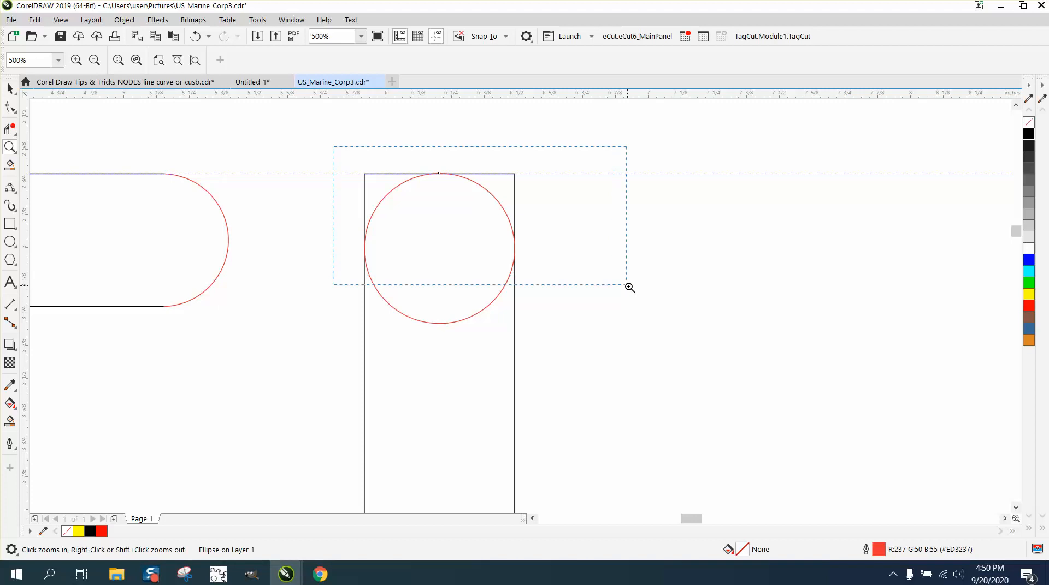
pyautogui.moveTo(630, 287); pyautogui.dragTo(629, 286)
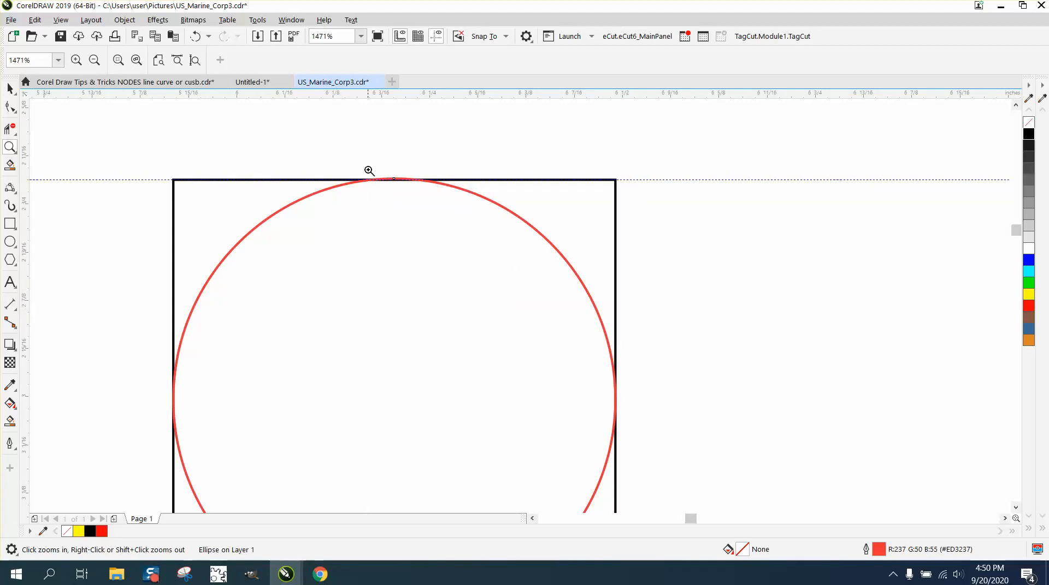
pyautogui.click(14, 134)
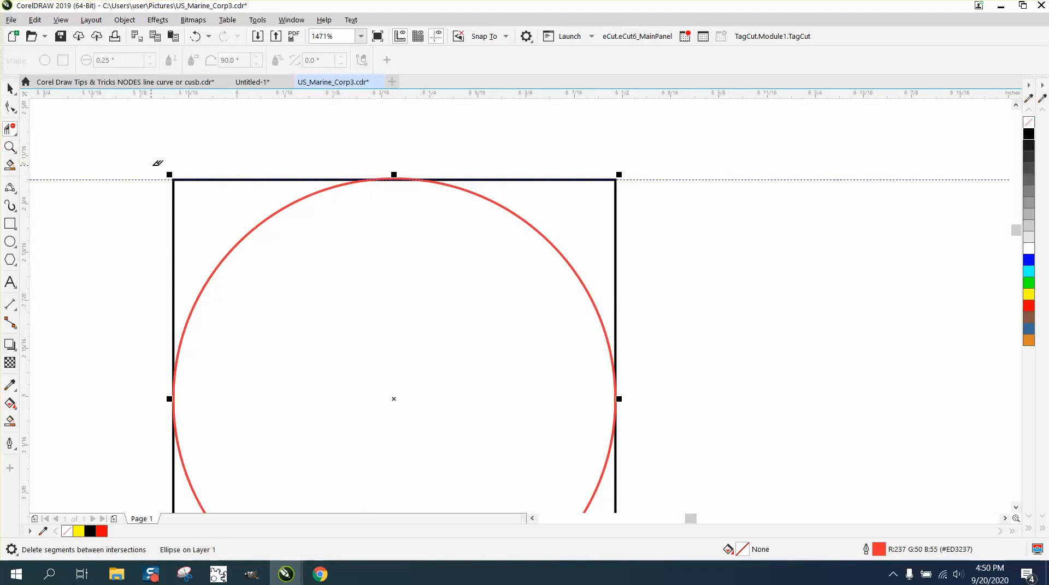
pyautogui.moveTo(156, 167); pyautogui.dragTo(194, 192)
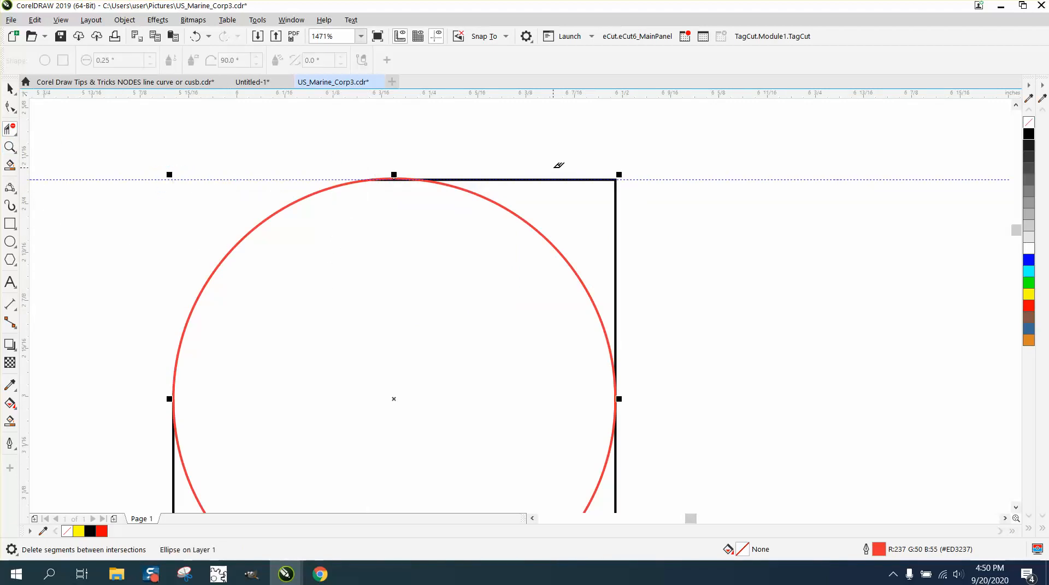
pyautogui.moveTo(556, 173); pyautogui.dragTo(614, 197)
pyautogui.scroll(-4, 533, 235)
pyautogui.moveTo(503, 265); pyautogui.dragTo(501, 351)
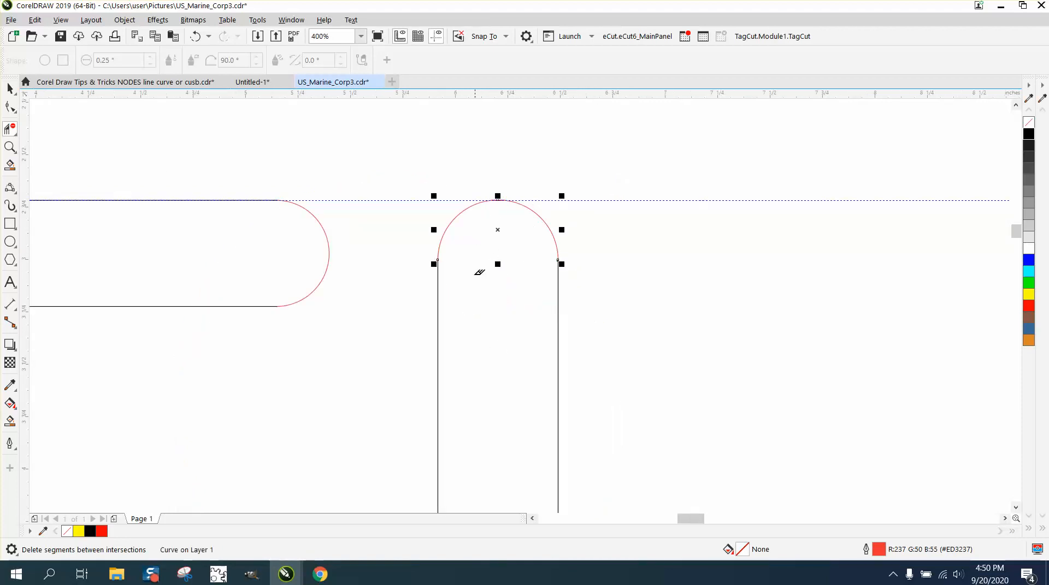
# Step: Place a copy of the left stem's rounded arc at the top of the H's right stem, aligned with its sides
pyautogui.scroll(-3, 479, 272)
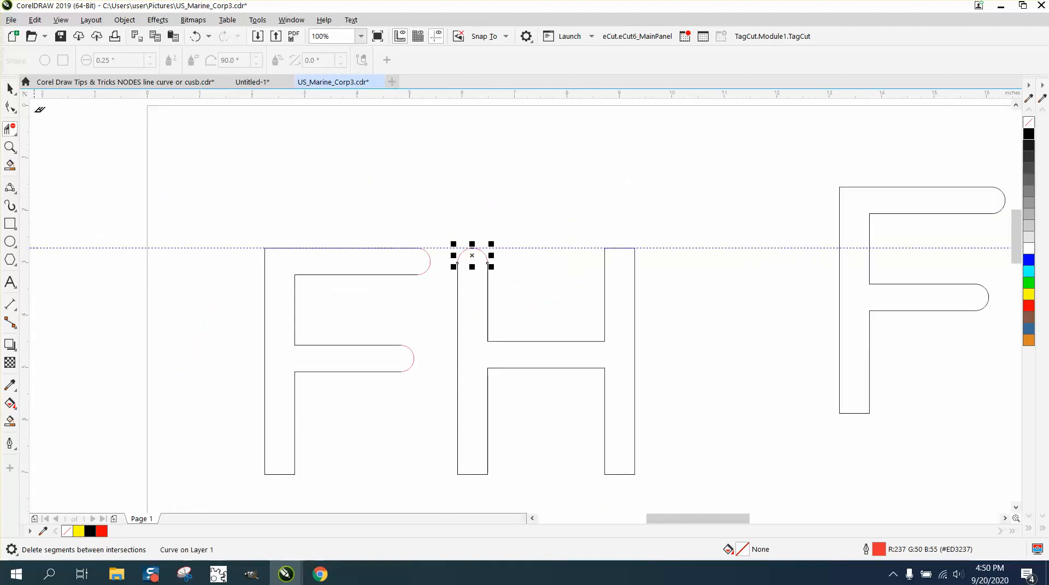
pyautogui.click(10, 88)
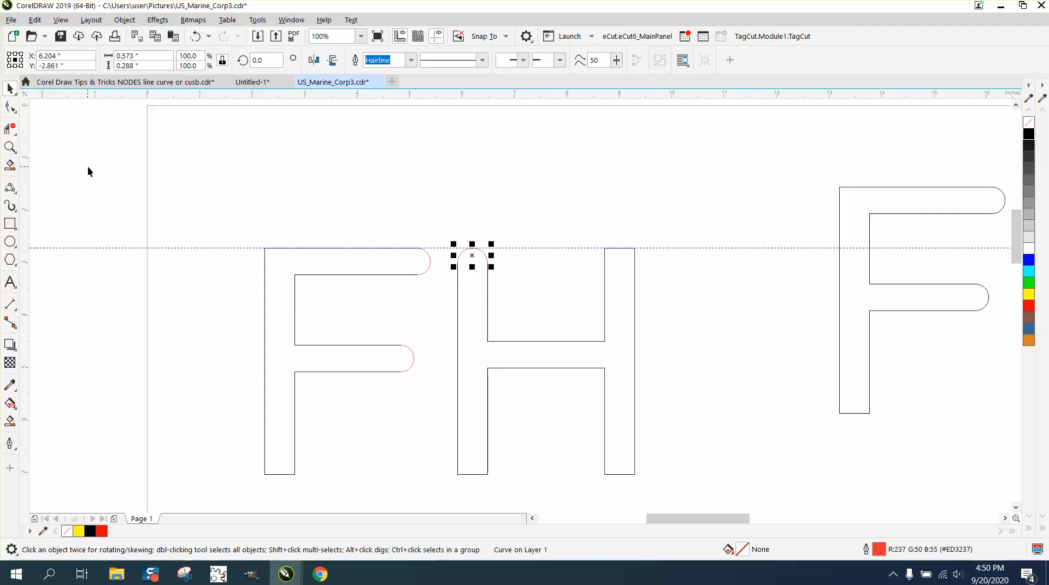
pyautogui.scroll(-1, 749, 311)
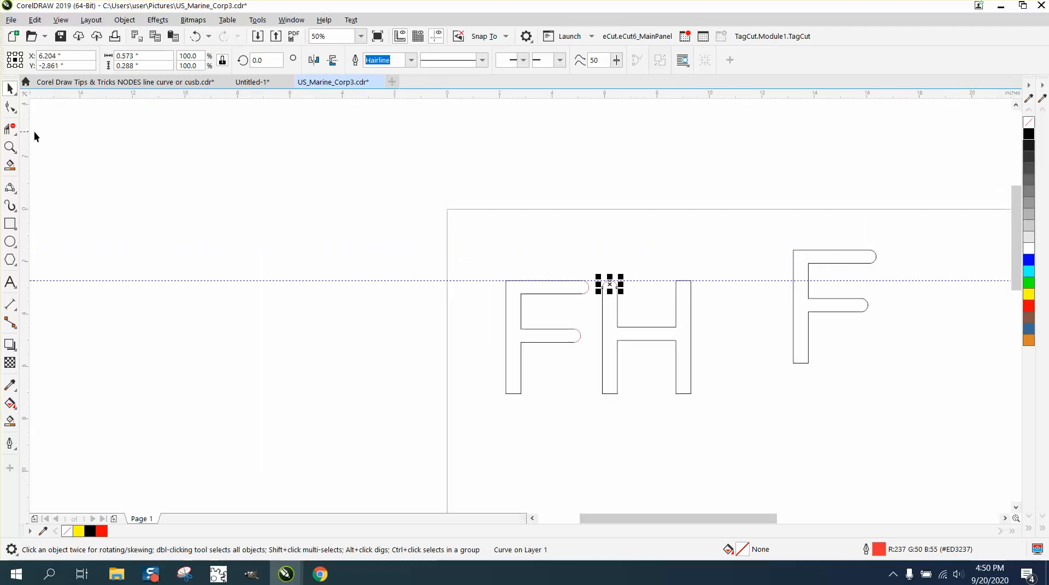
pyautogui.click(10, 148)
pyautogui.moveTo(582, 276); pyautogui.dragTo(743, 363)
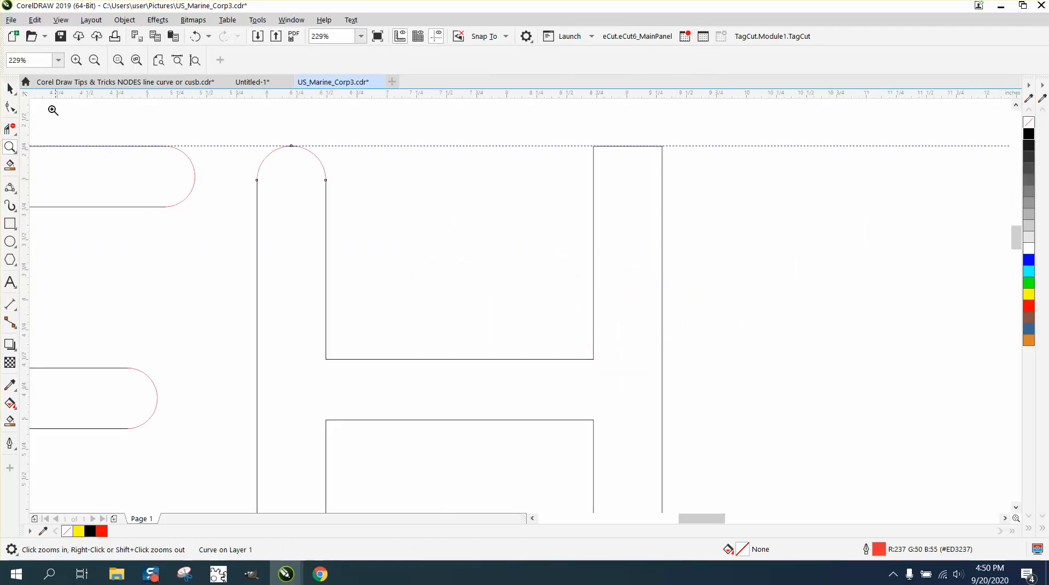
pyautogui.press('space')
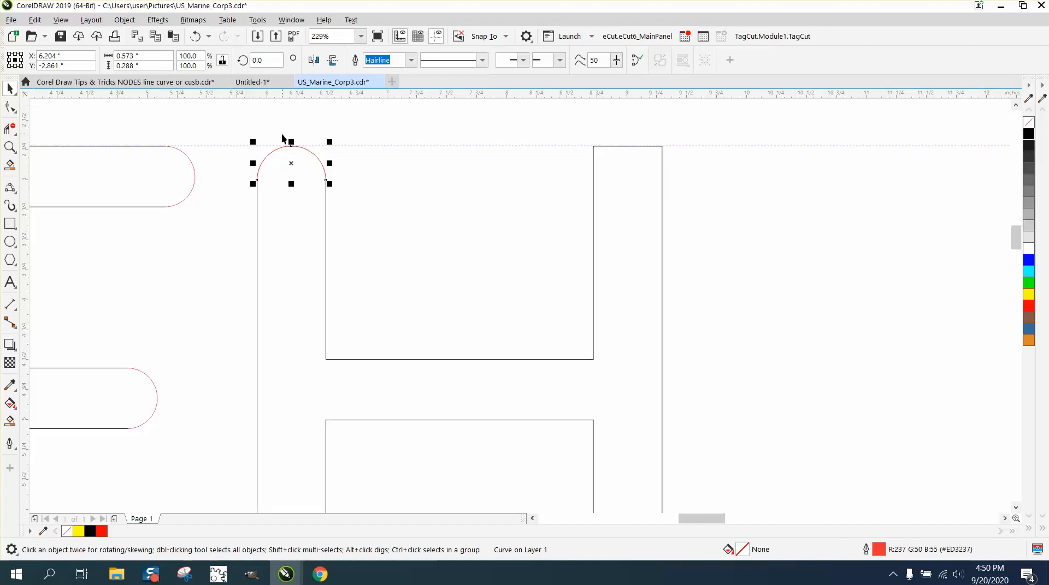
pyautogui.moveTo(256, 181); pyautogui.dragTo(593, 181)
pyautogui.click(713, 219)
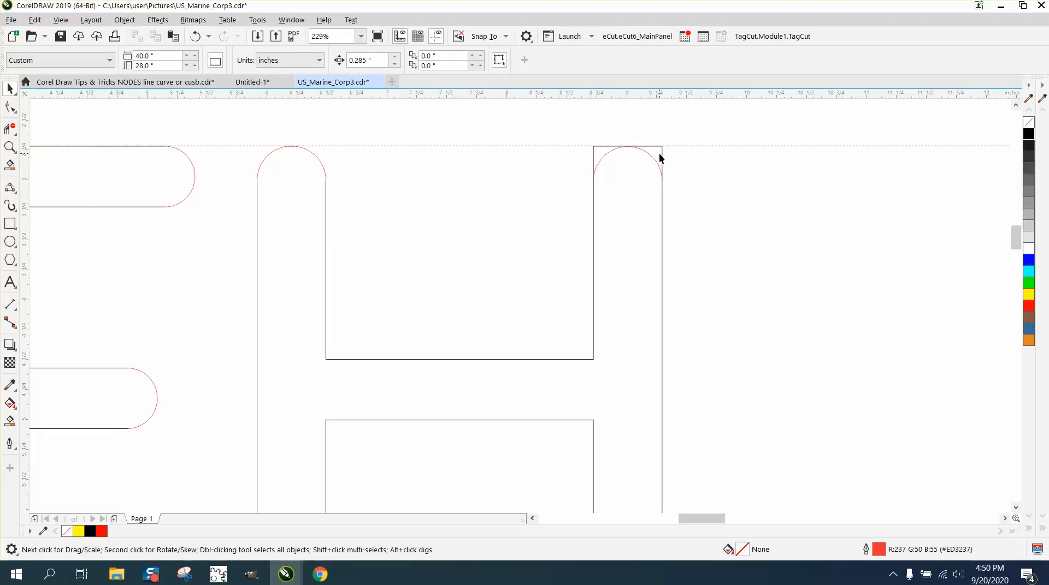
# Step: Smart Fill the round-topped H in black with no outline and move the filled shape over beside the separate rounded F
pyautogui.scroll(-3, 578, 166)
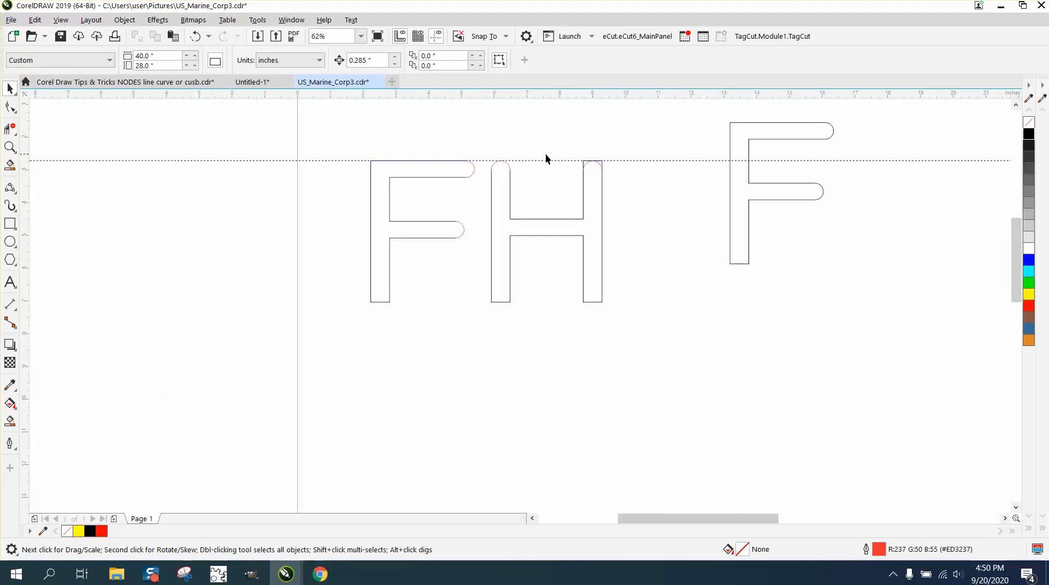
pyautogui.click(10, 421)
pyautogui.click(499, 224)
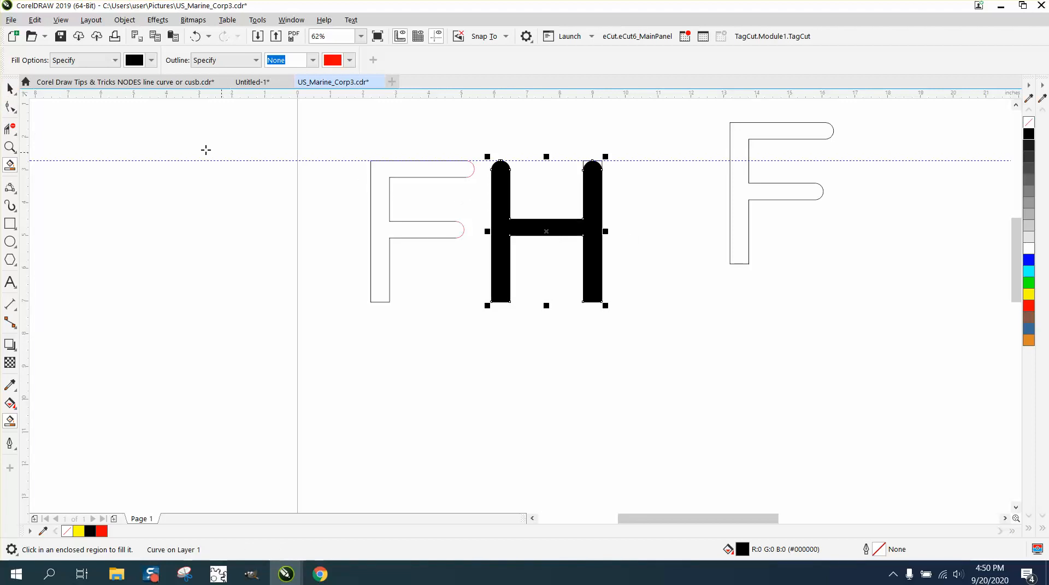
pyautogui.click(9, 88)
pyautogui.moveTo(548, 231); pyautogui.dragTo(825, 293)
# Step: Delete the original F and H construction outlines together with their red arcs
pyautogui.moveTo(310, 149); pyautogui.dragTo(320, 170)
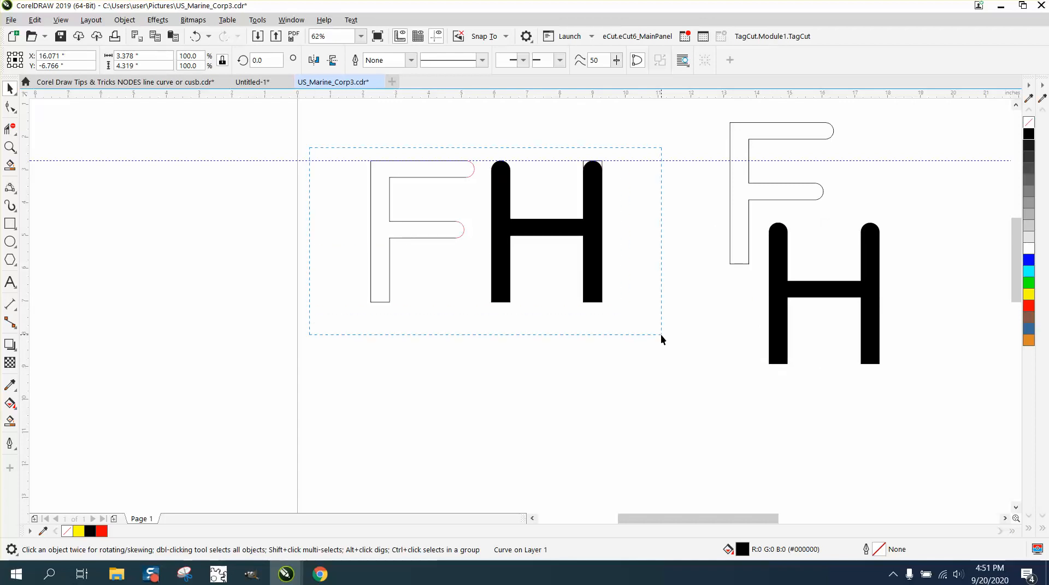
pyautogui.moveTo(660, 334); pyautogui.dragTo(659, 331)
pyautogui.press('Delete')
# Step: Remove the fill from the new H and give it a black outline
pyautogui.click(788, 300)
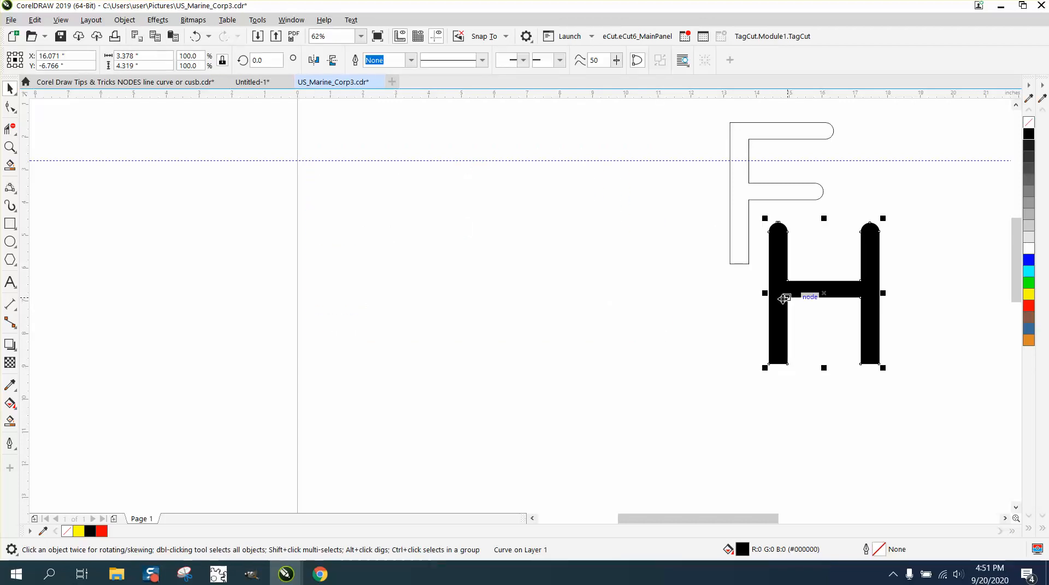
pyautogui.click(1029, 122)
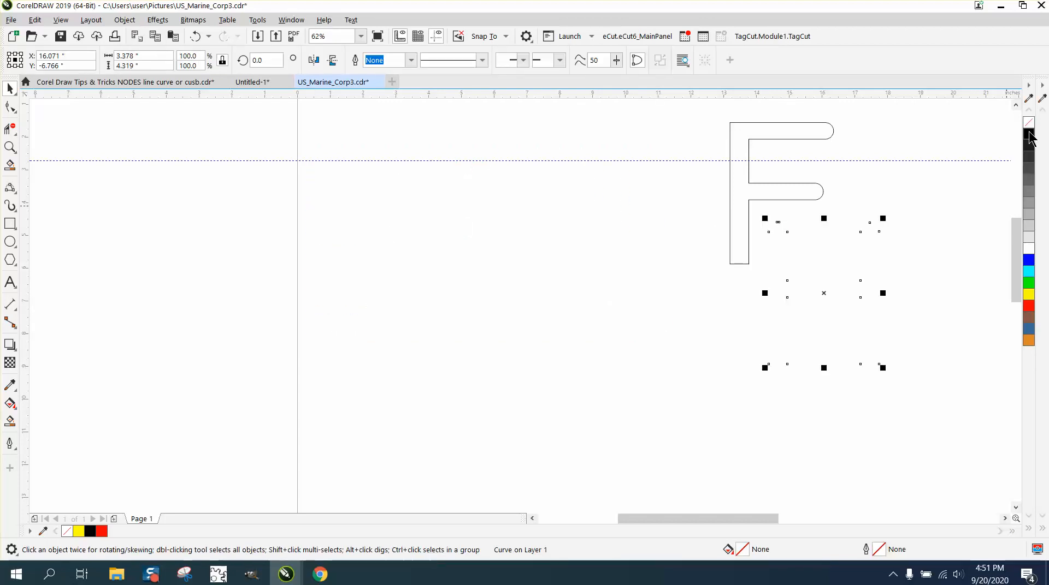
pyautogui.rightClick(1029, 133)
# Step: Move the H up so it overlaps the F's middle arm, and weld both letters into a single outline
pyautogui.moveTo(831, 295); pyautogui.dragTo(831, 230)
pyautogui.moveTo(707, 112); pyautogui.dragTo(900, 310)
pyautogui.click(380, 61)
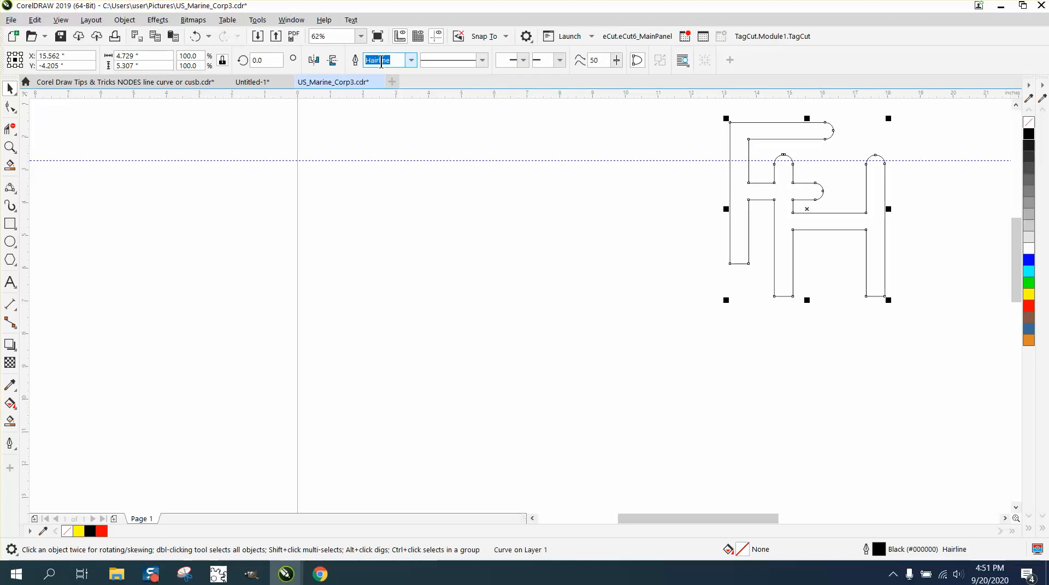
# Step: Move the welded FH shape to the empty area where the original letters stood and Smart Fill it black with no outline
pyautogui.moveTo(805, 210); pyautogui.dragTo(435, 251)
pyautogui.click(10, 147)
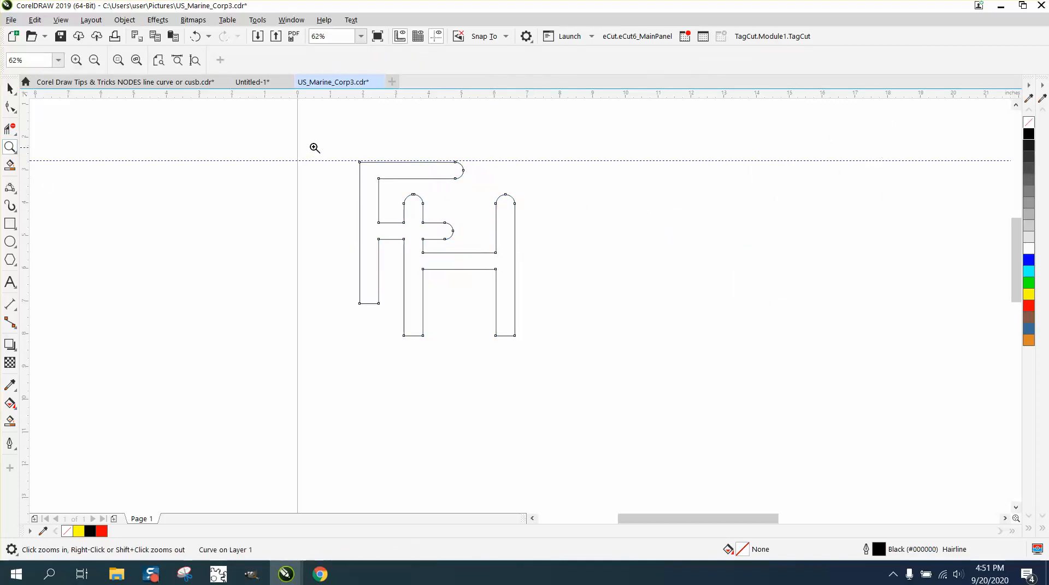
pyautogui.moveTo(333, 145); pyautogui.dragTo(575, 365)
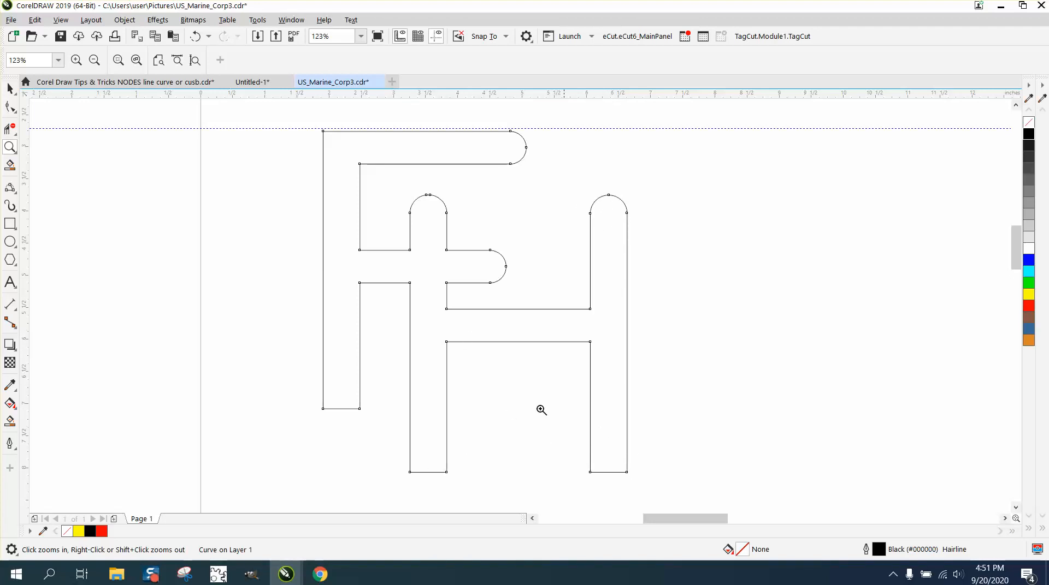
pyautogui.click(9, 421)
pyautogui.click(451, 267)
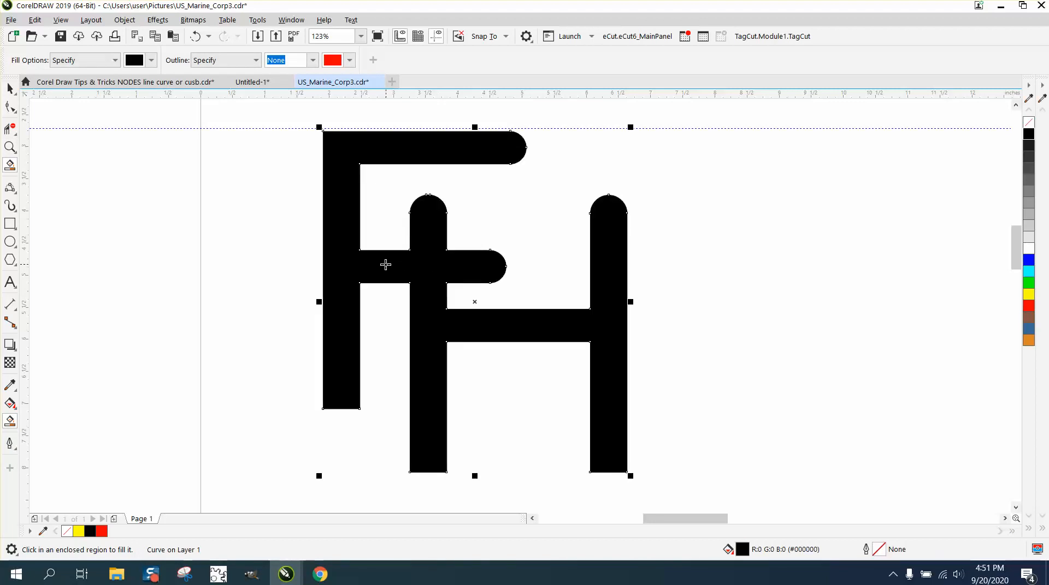